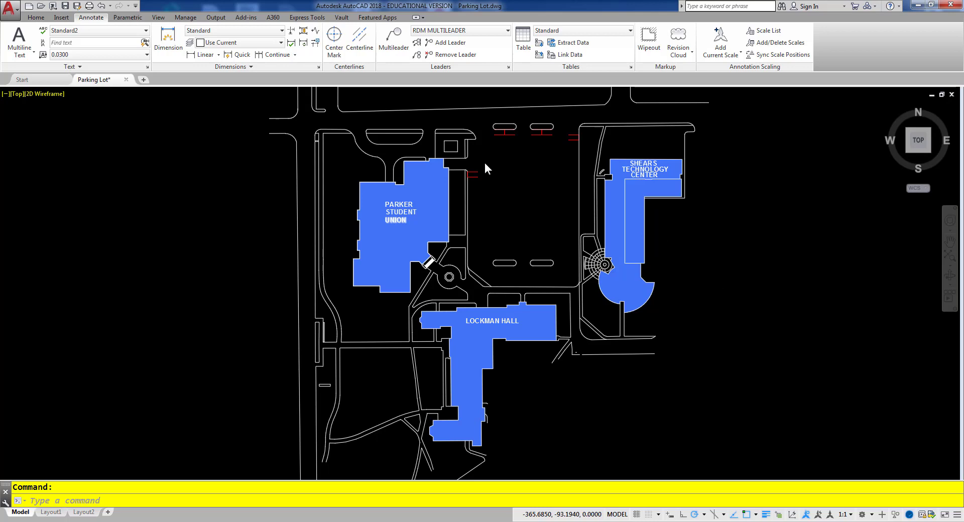
- Zoom in on the parking stall lines in the campus site plan
scroll(491, 155, "up", 8)
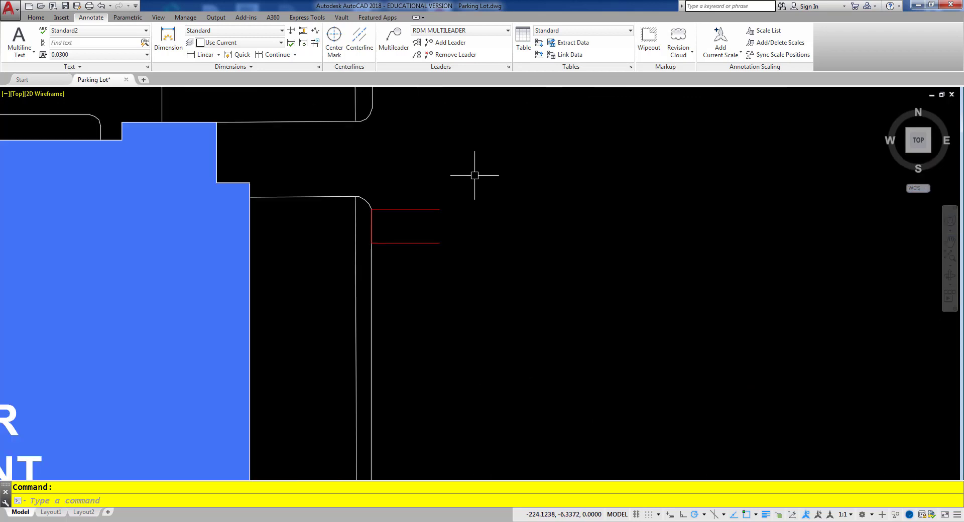
- Open Parking Stall in the Block Editor and add a Distance1 linear parameter along its right edge
double_click(414, 209)
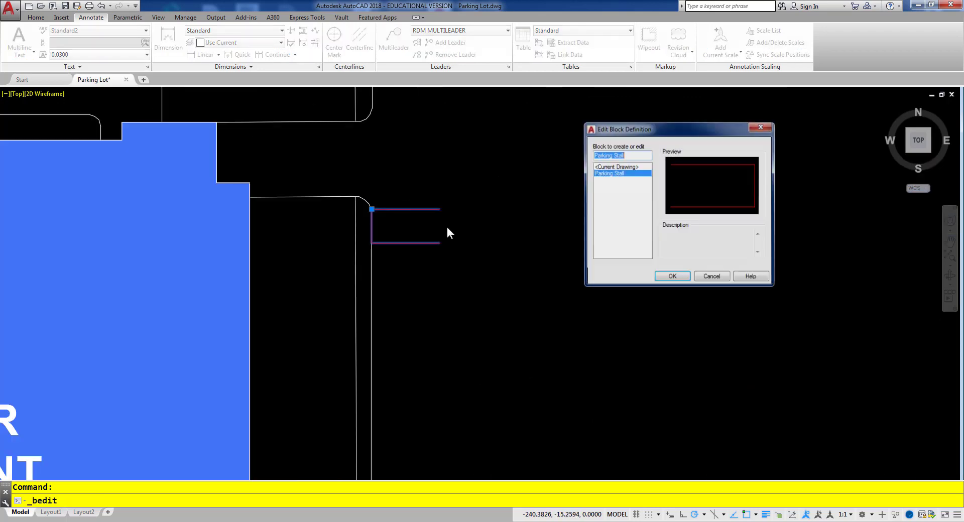
left_click(675, 280)
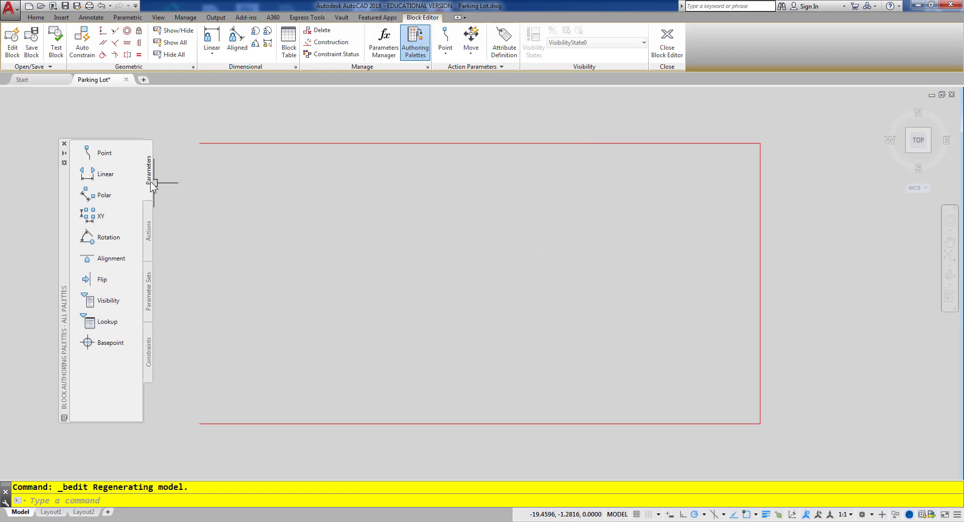
left_click(111, 175)
left_click(760, 144)
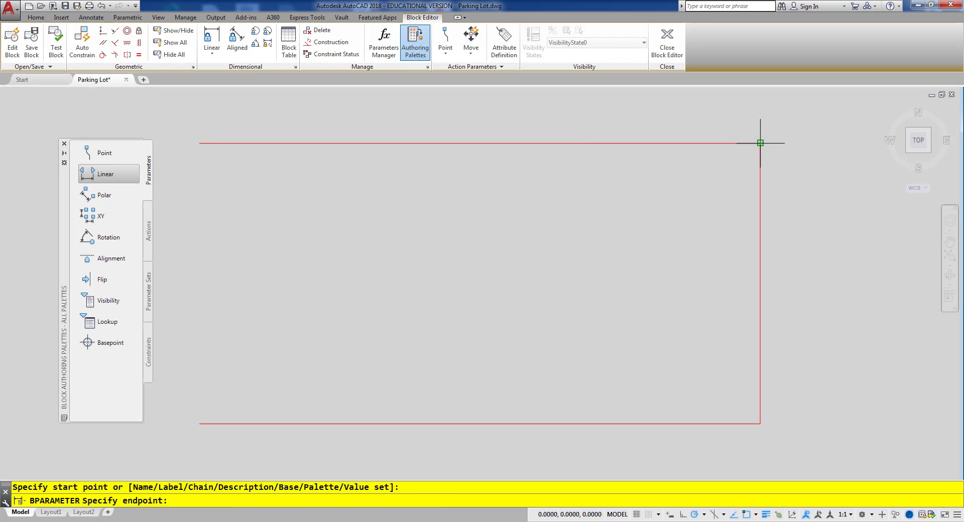
left_click(761, 424)
mouse_move(820, 389)
middle_mouse_down()
mouse_move(792, 394)
mouse_move(758, 373)
middle_mouse_up()
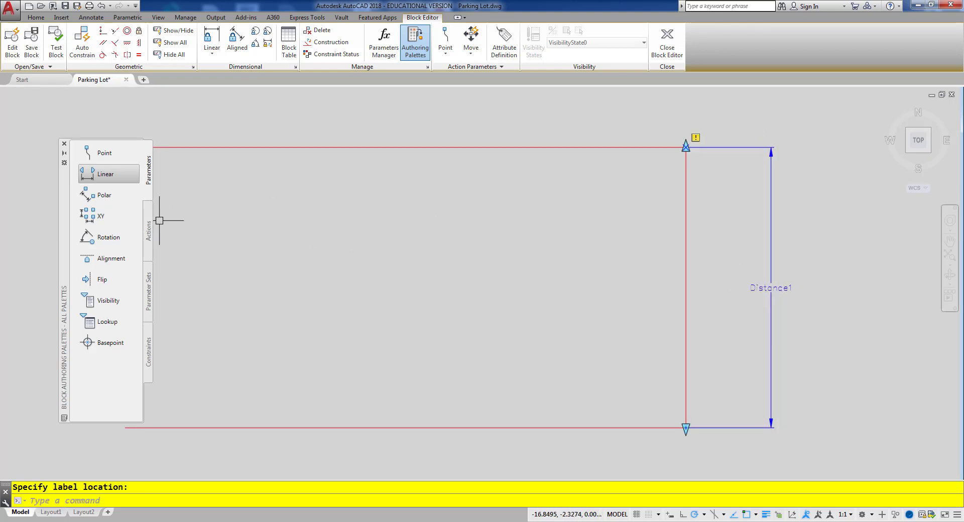
- Give Distance1 an Array action covering every stall line with a column spacing of 9
left_click(149, 232)
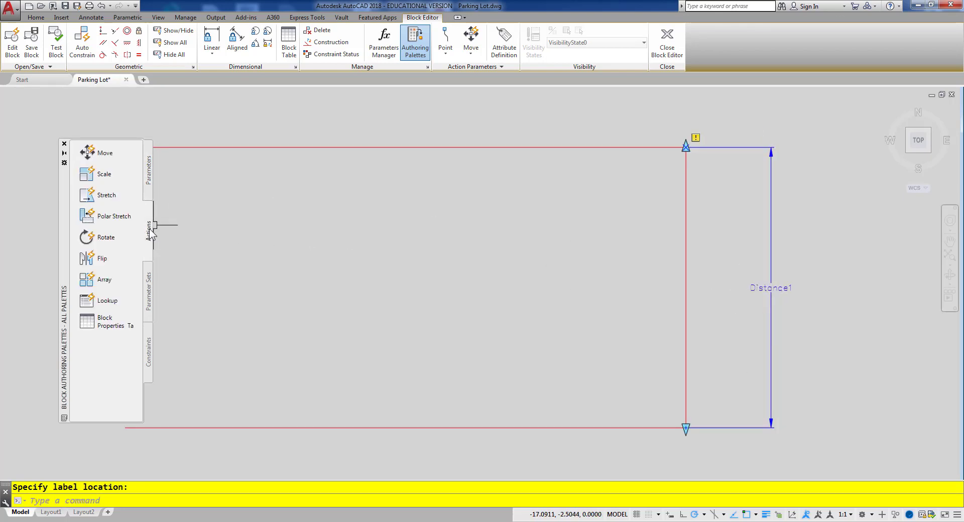
left_click(104, 279)
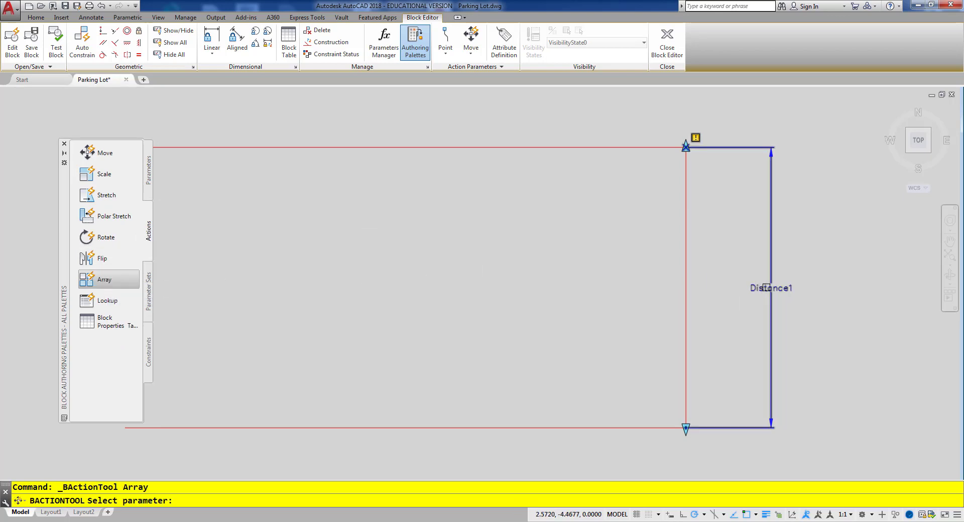
left_click(767, 288)
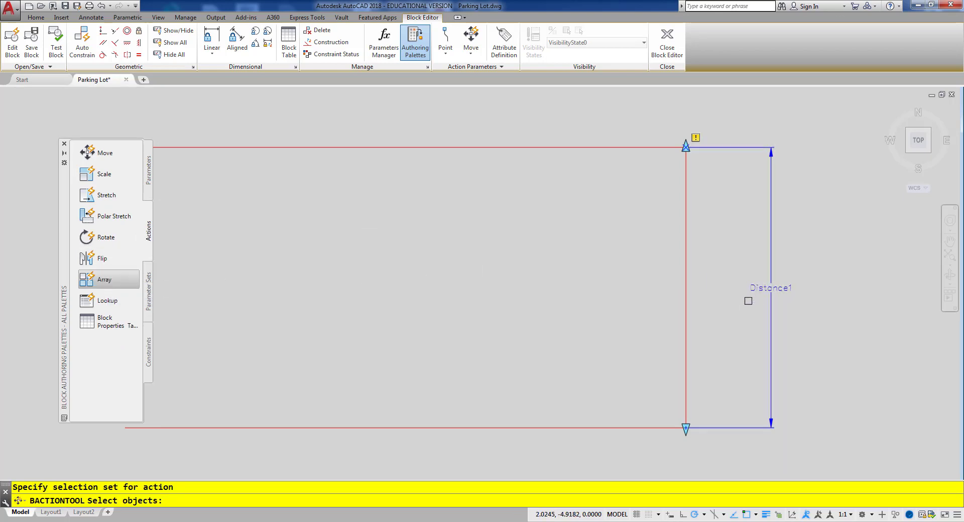
left_click(787, 154)
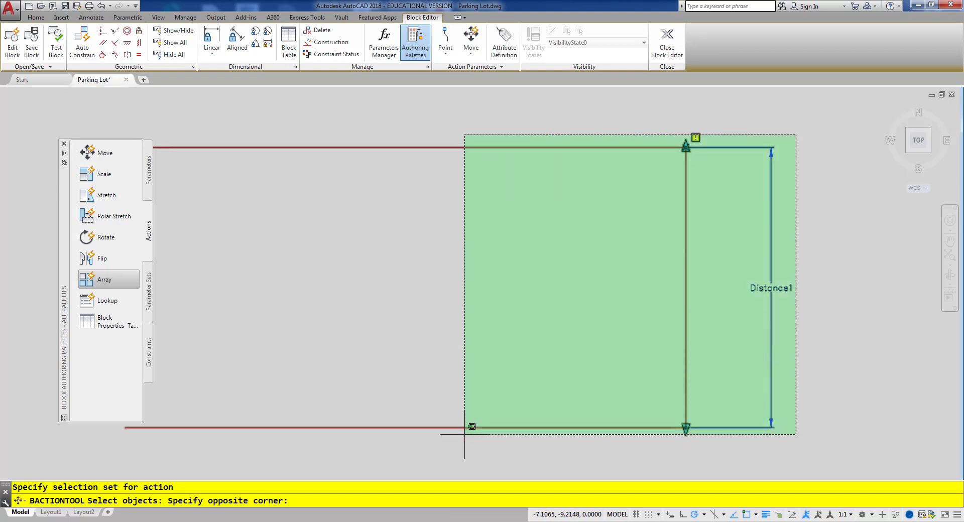
left_click(465, 434)
key("Return")
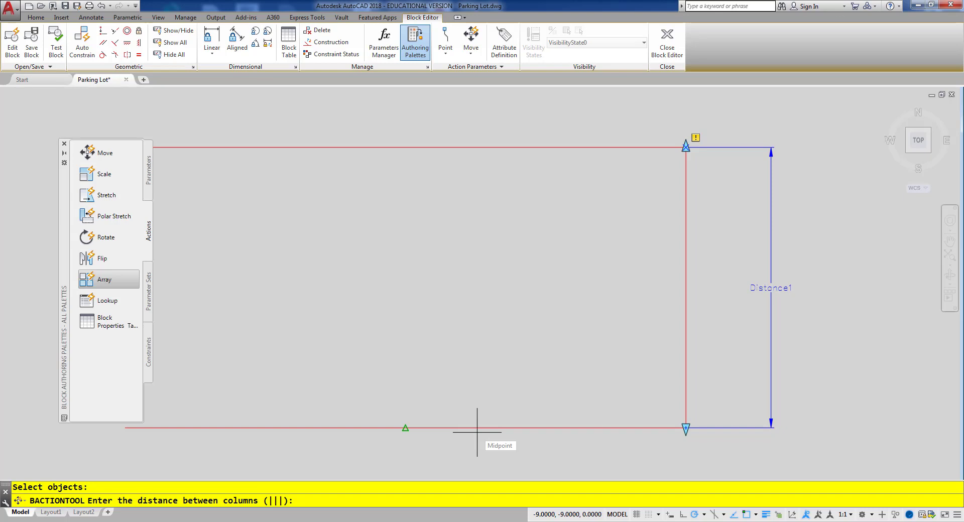
key("Return")
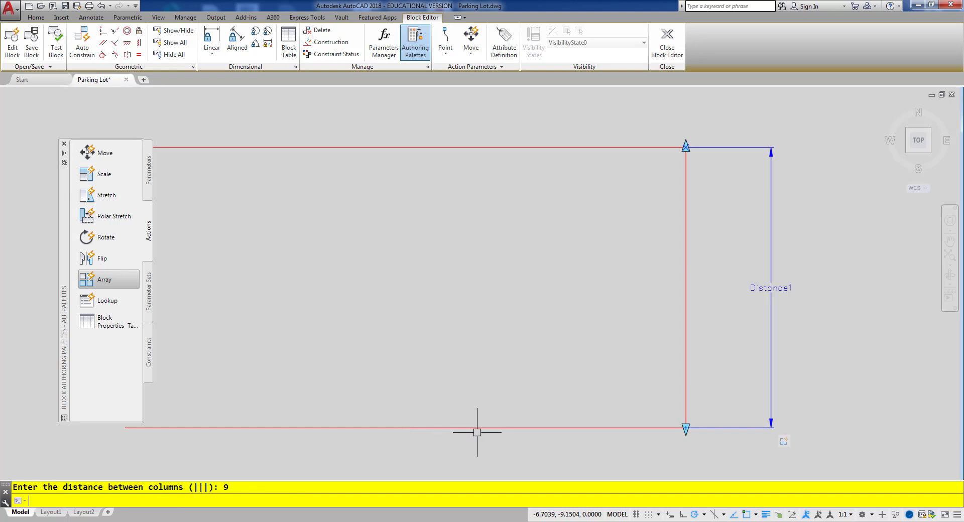
- Save the Parking Stall changes, then preview stretching the block's array downward and cancel
left_click(666, 40)
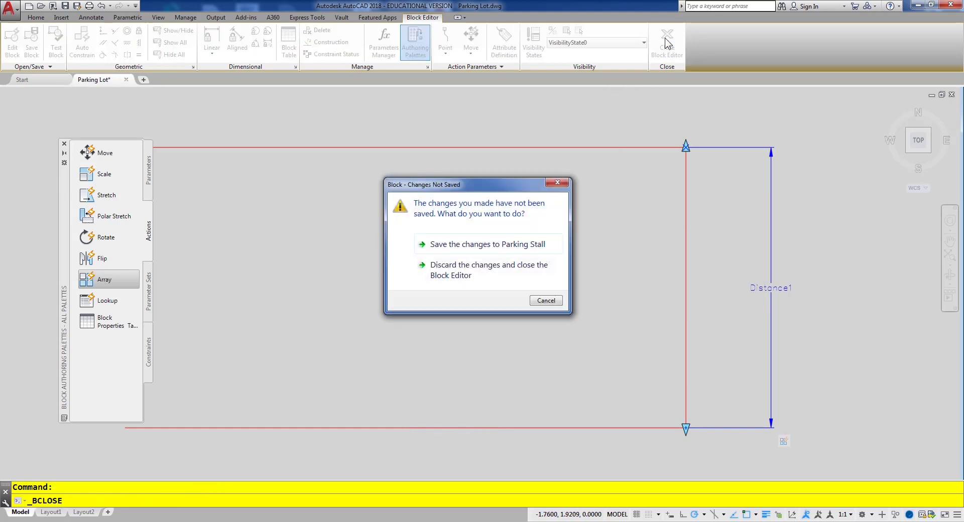
left_click(502, 246)
left_click(435, 244)
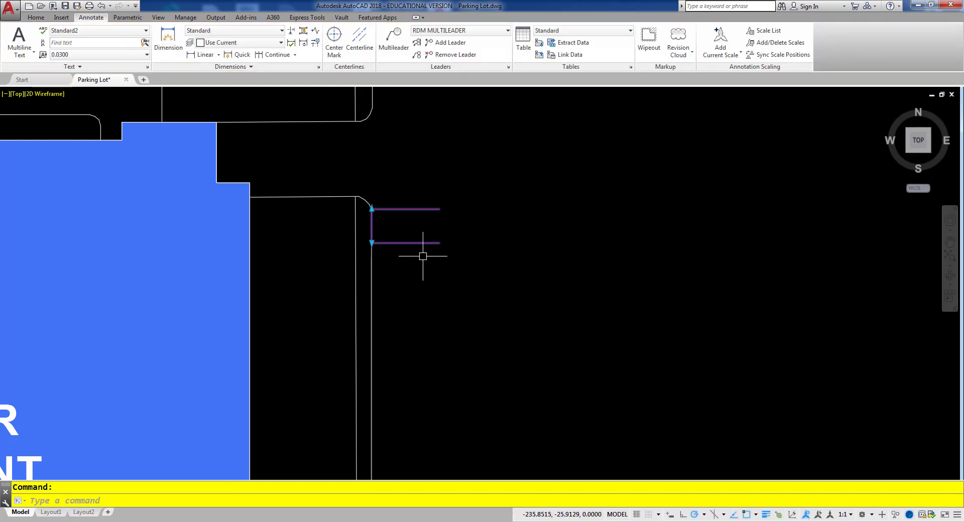
left_click(372, 243)
scroll(372, 316, "up", 4)
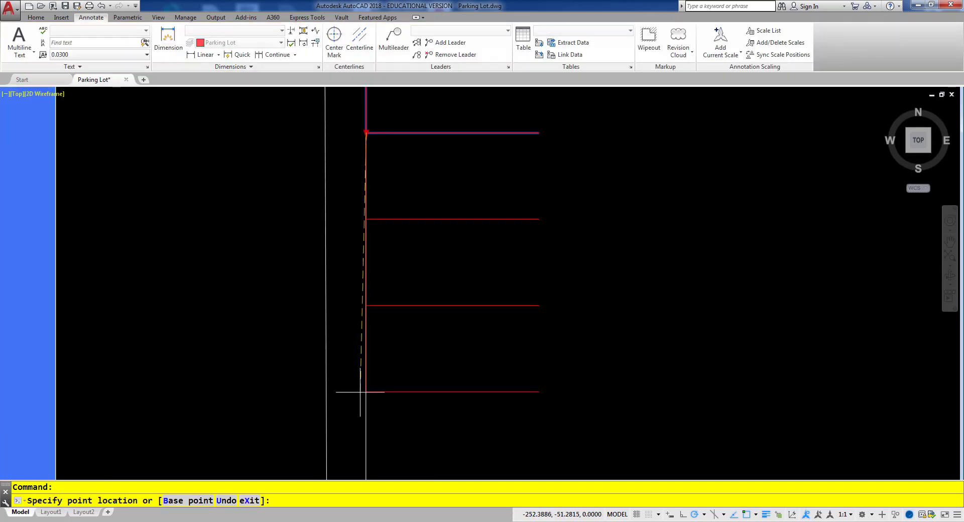
scroll(370, 394, "down", 2)
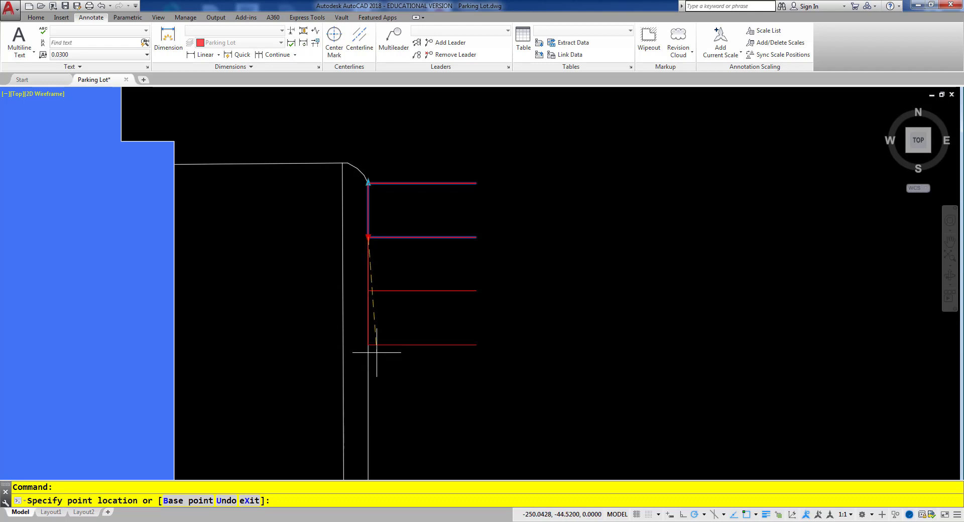
key("Escape")
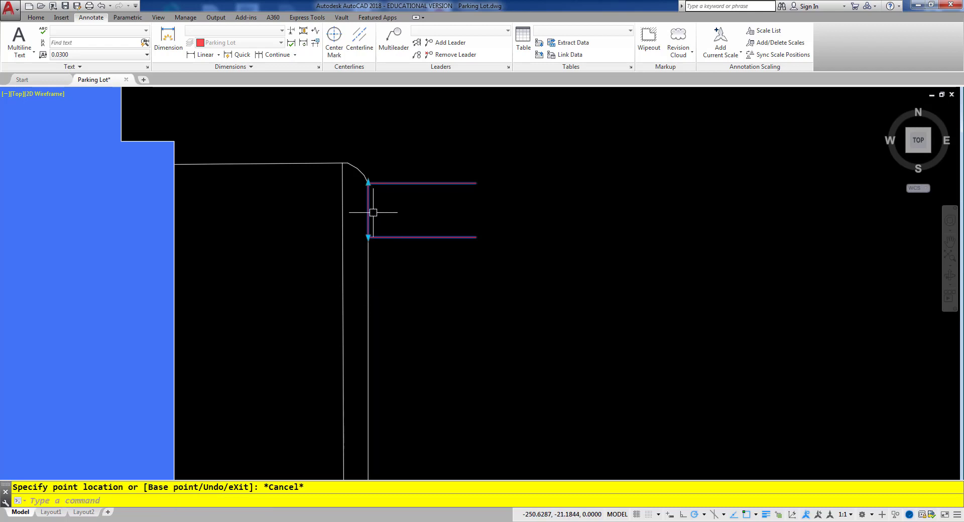
- Preview stretching the array upward, cancel it, and reopen Parking Stall for editing
left_click(368, 183)
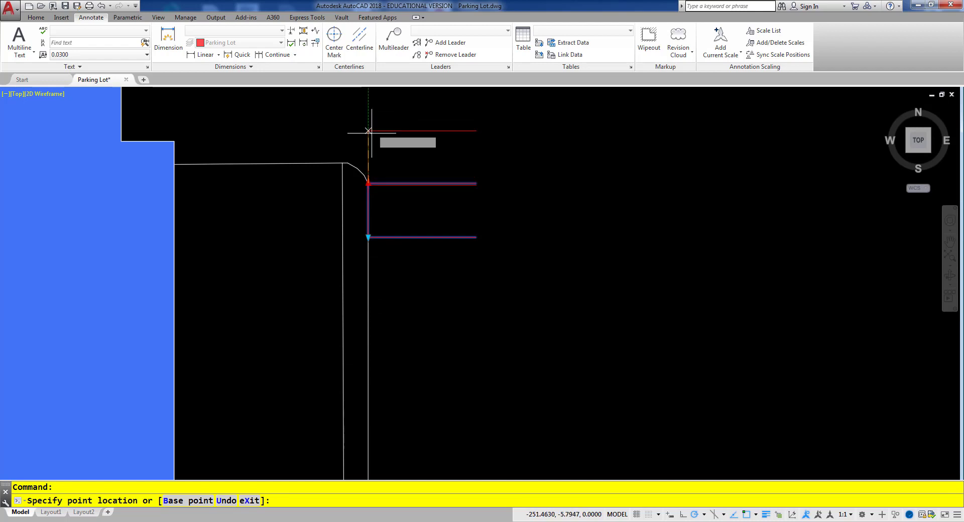
key("Escape")
double_click(411, 186)
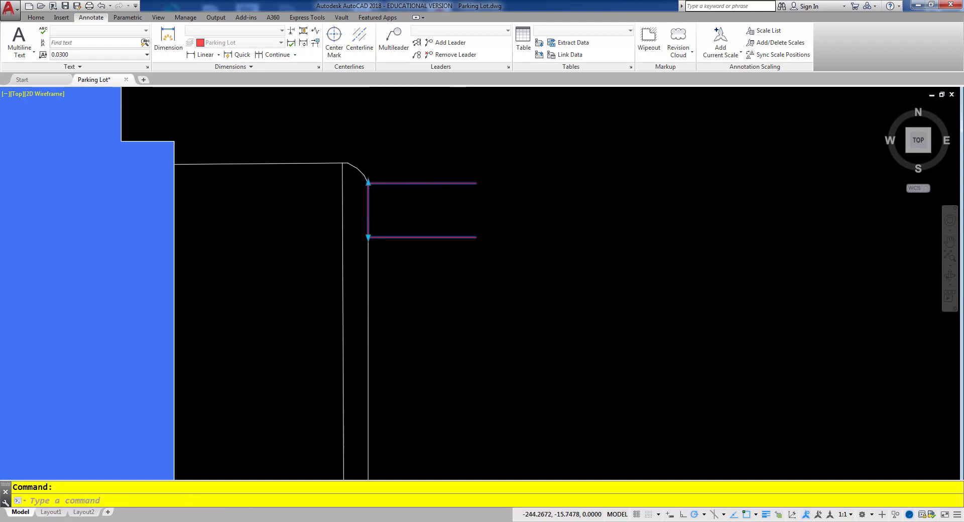
- Confirm editing Parking Stall and select its Distance1 parameter
left_click(672, 278)
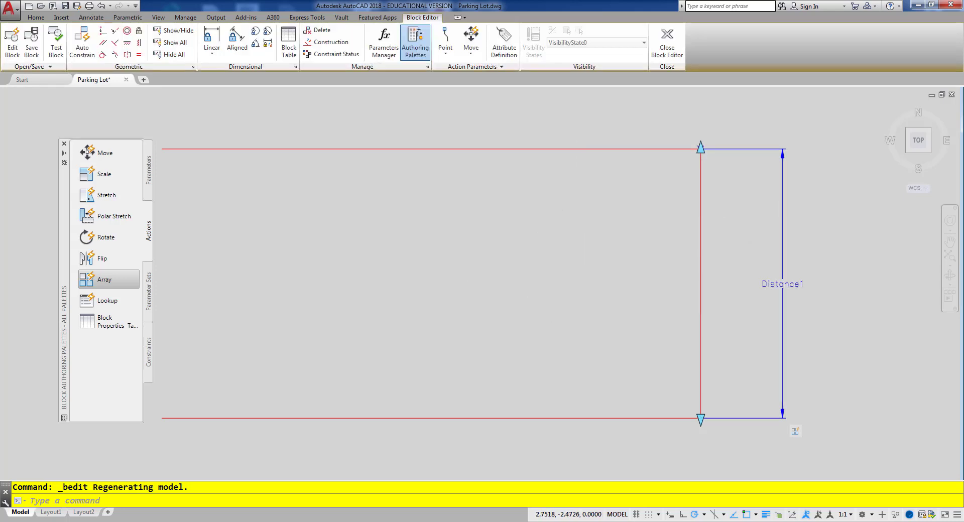
left_click(782, 222)
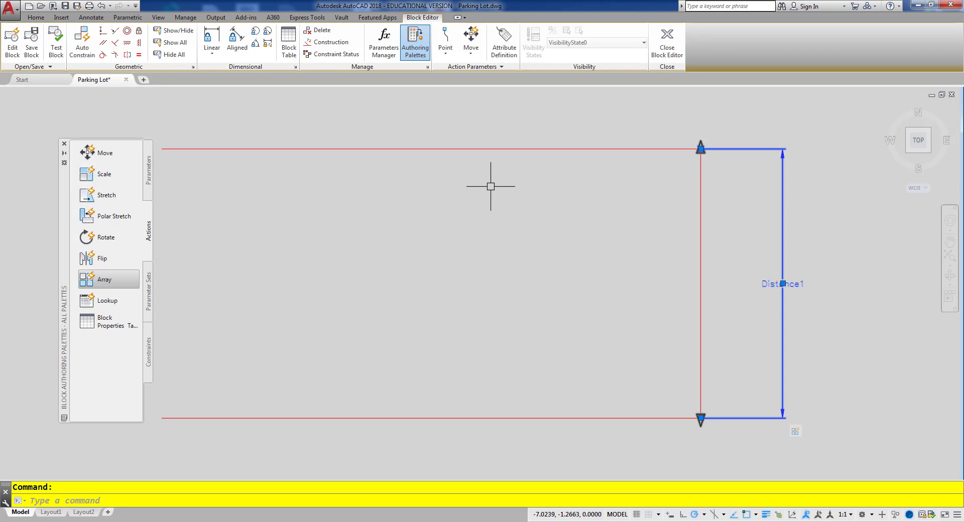
- Open Distance1's properties and reduce its Number of Grips to 1
type("ch")
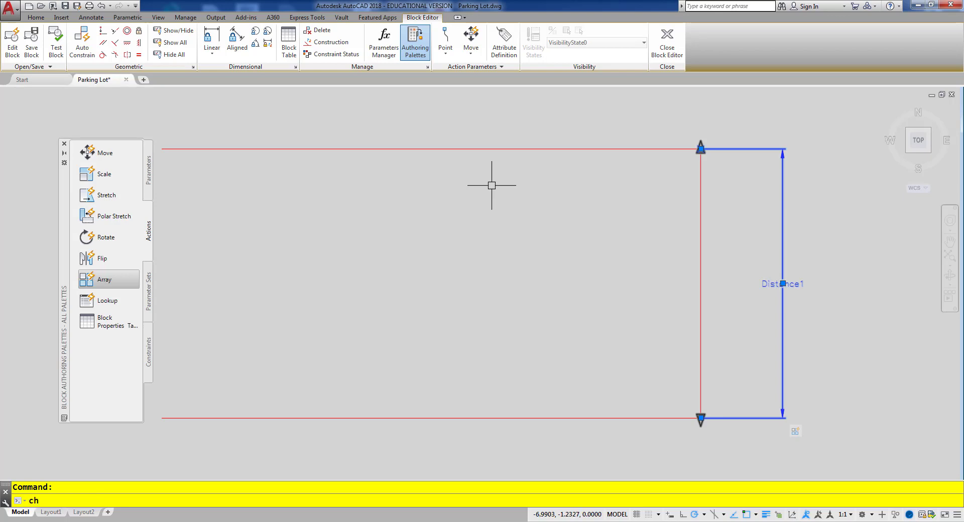
key("Return")
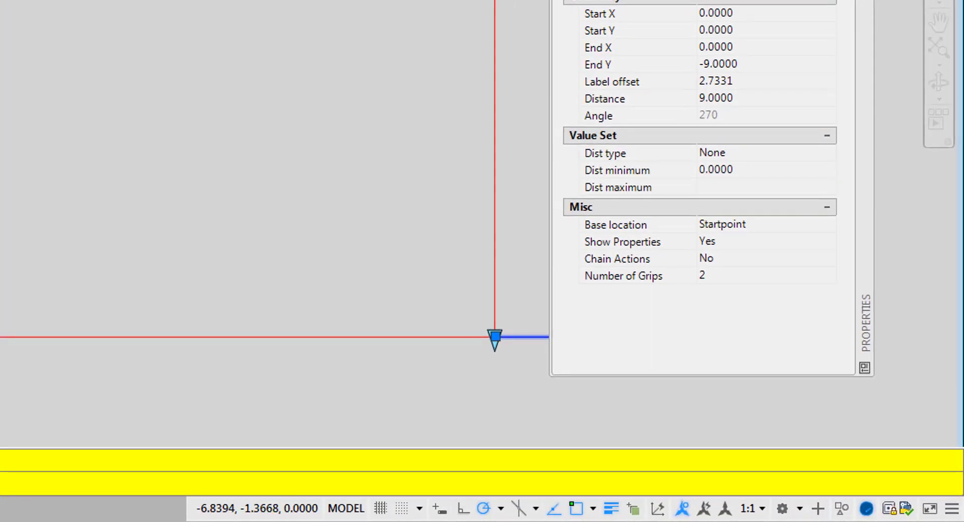
left_click(730, 278)
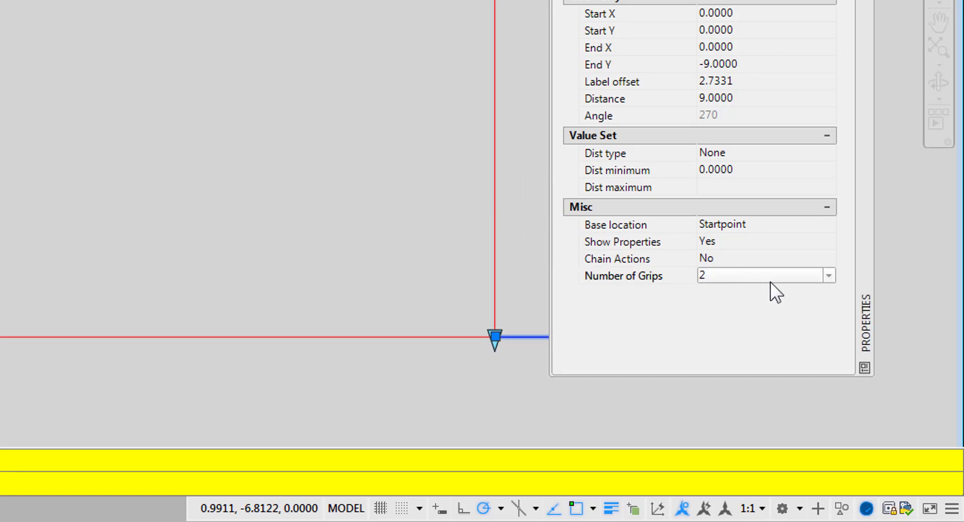
left_click(830, 278)
left_click(743, 306)
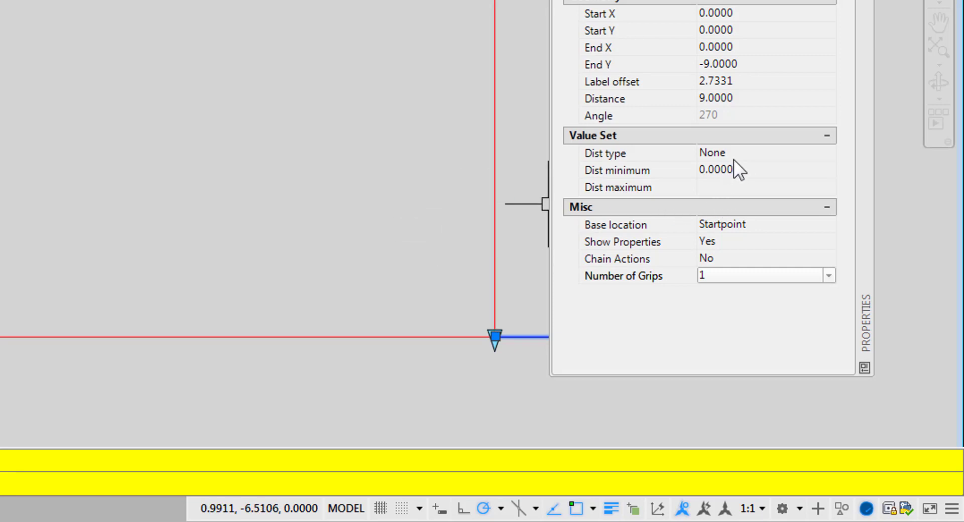
- Set Dist type to Increment, with Dist increment 9 and Dist minimum 9
left_click(799, 153)
left_click(827, 153)
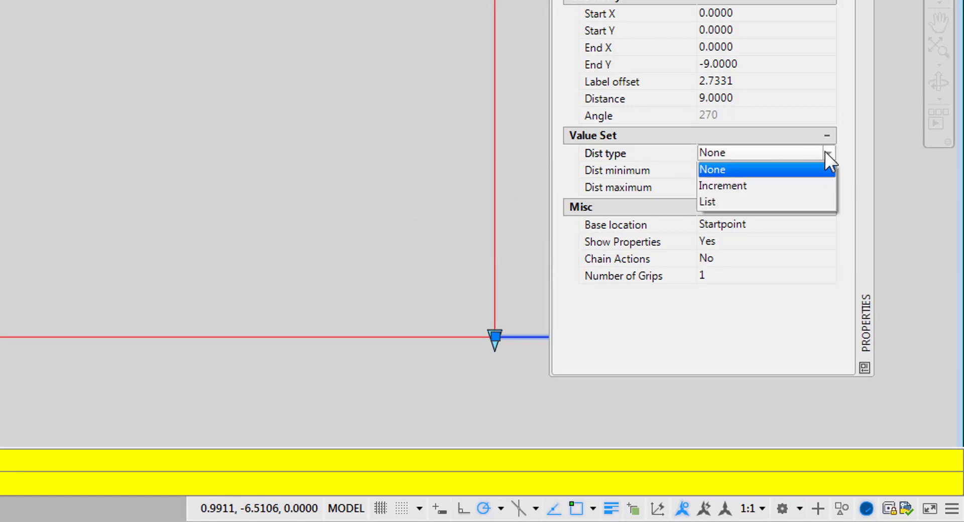
left_click(745, 185)
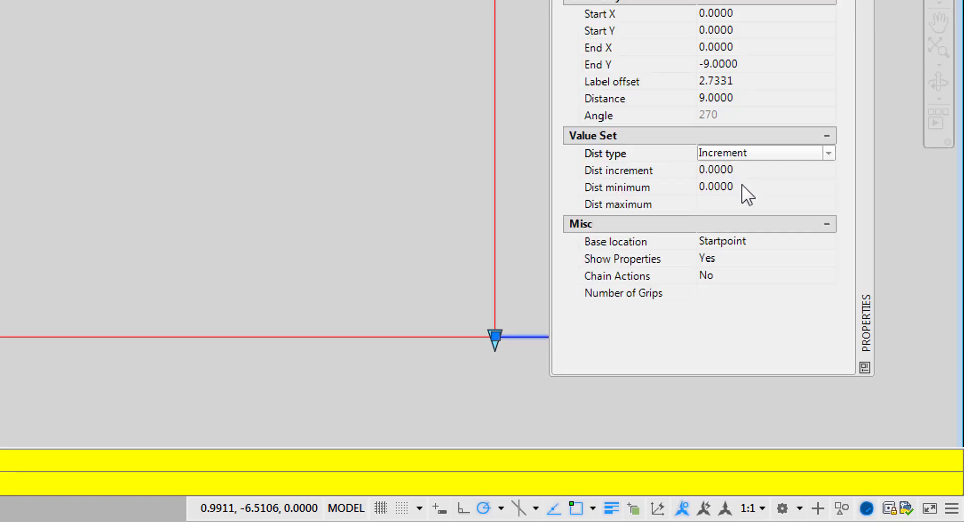
left_click(754, 171)
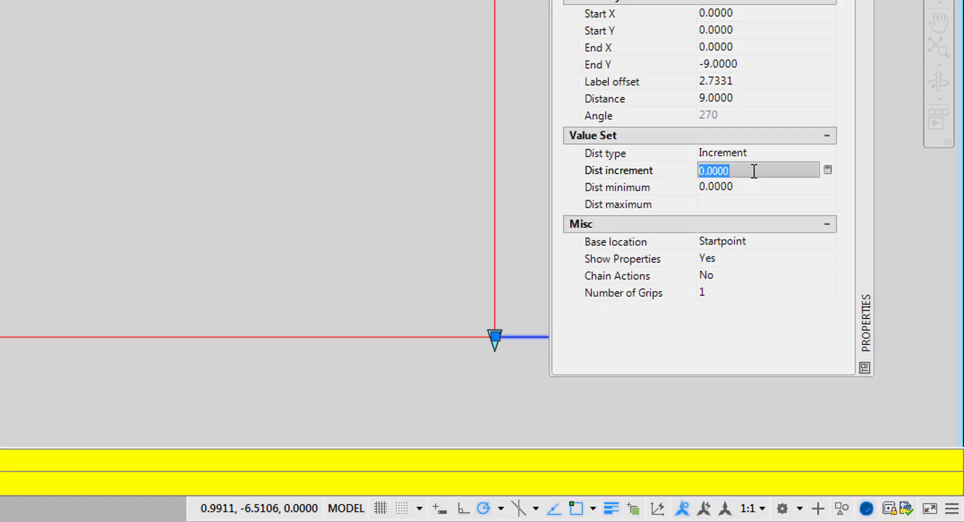
type("9")
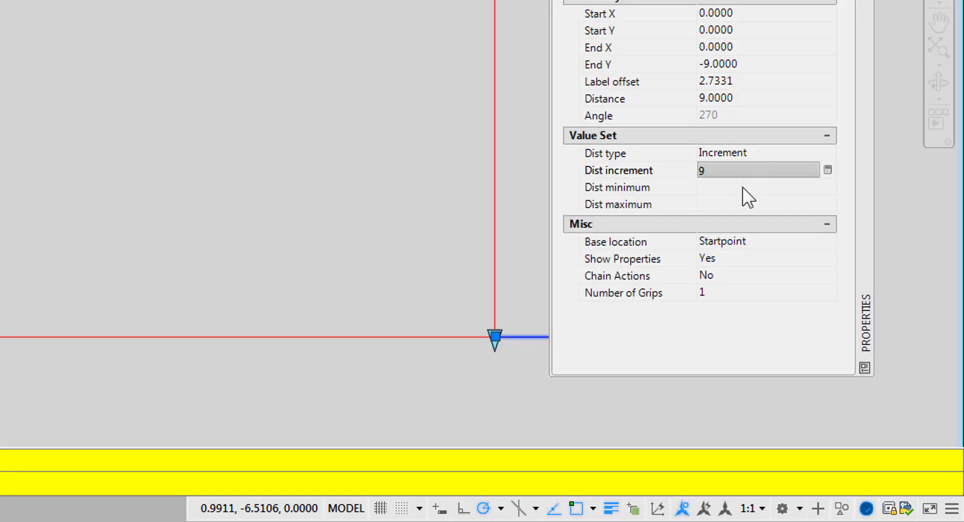
left_click(743, 187)
type("9")
left_click(738, 204)
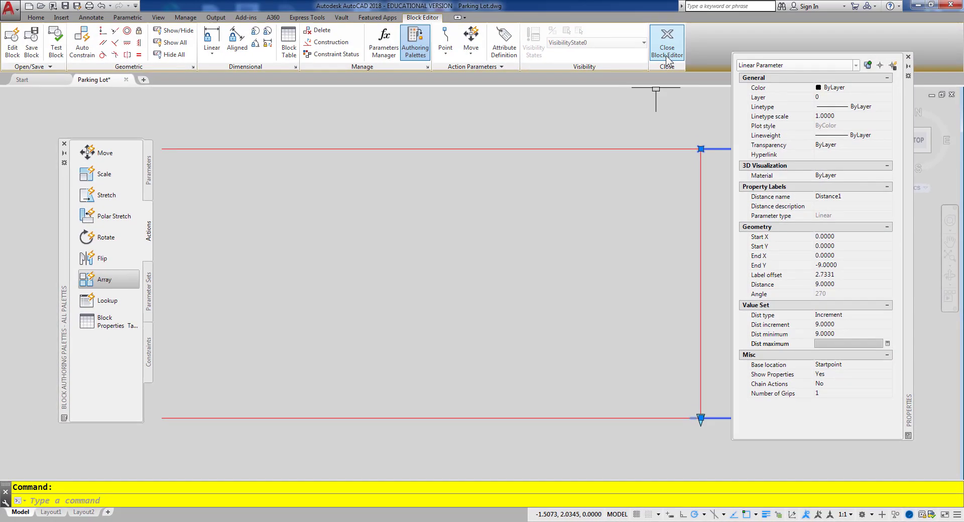
- Save Parking Stall and drag one block's lower grip down to Distance1 45, six stalls
left_click(668, 44)
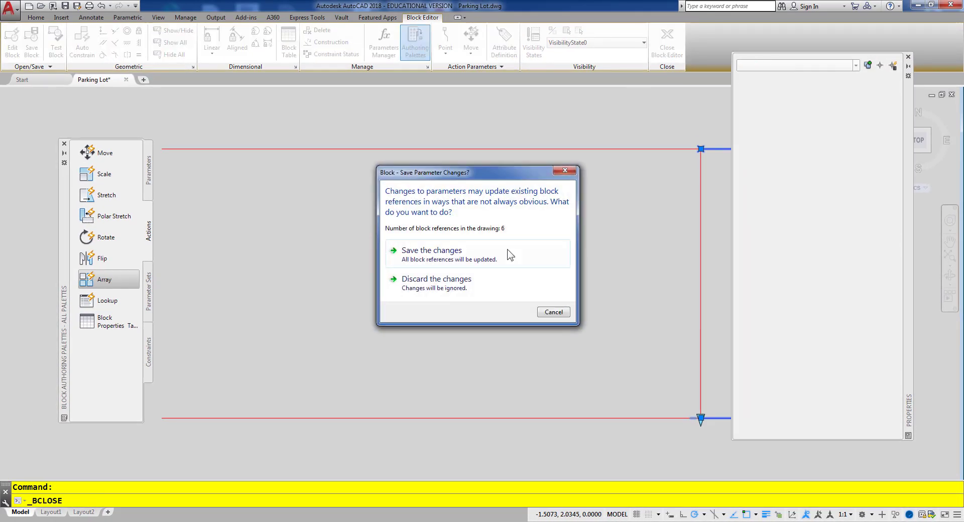
left_click(425, 253)
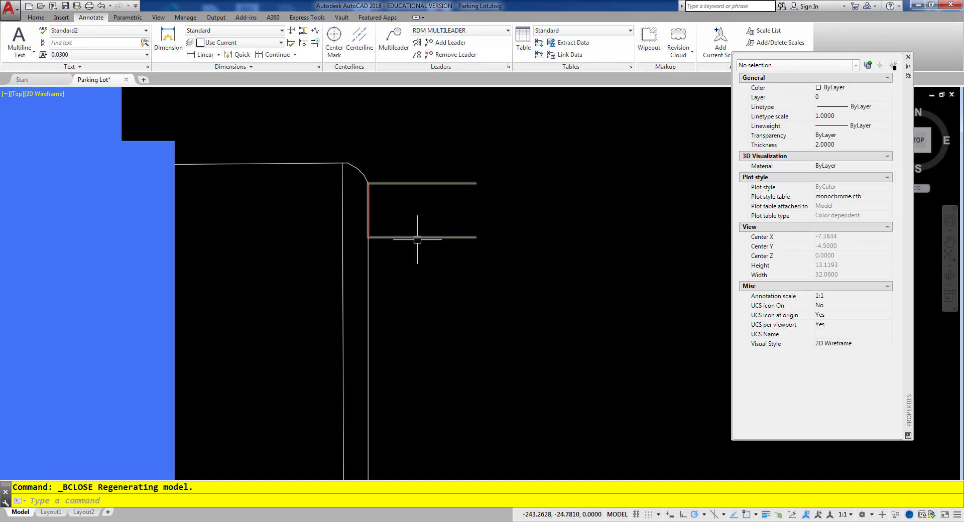
left_click(396, 238)
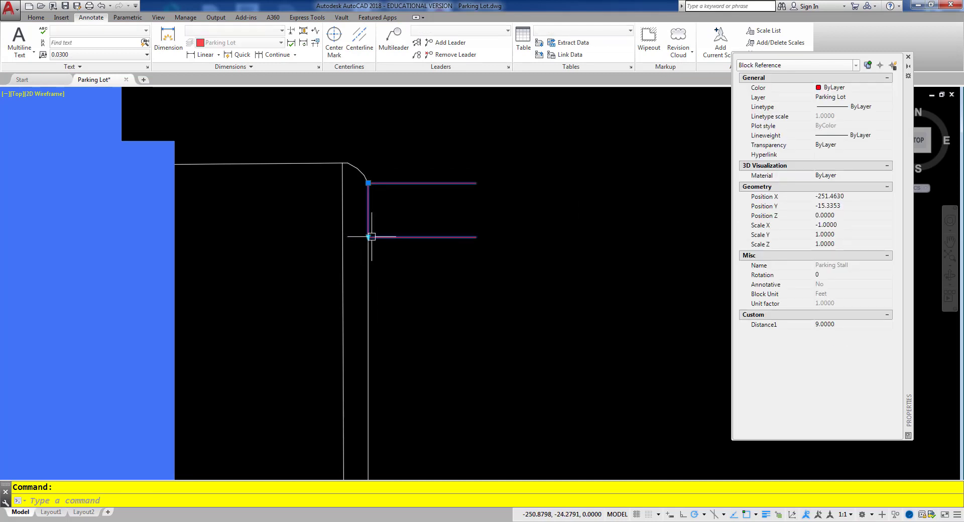
left_click(371, 237)
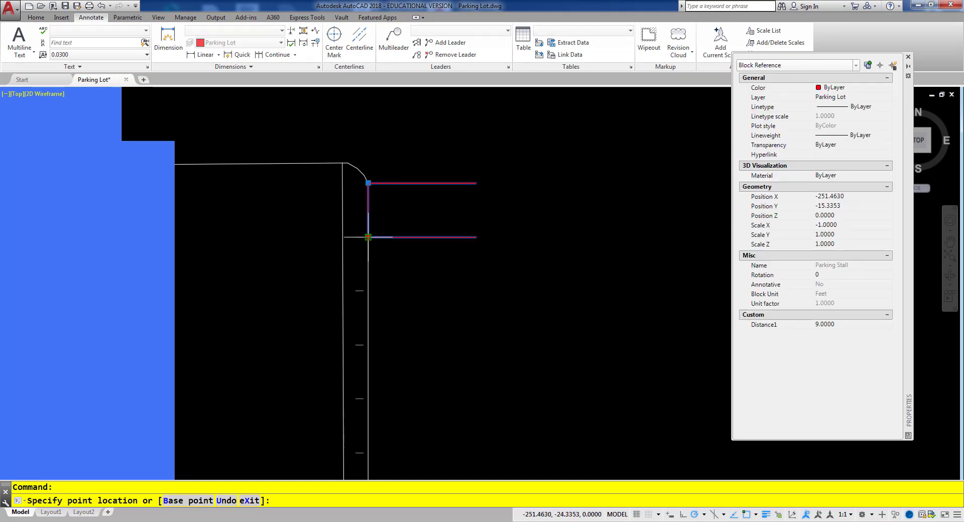
left_click(368, 429)
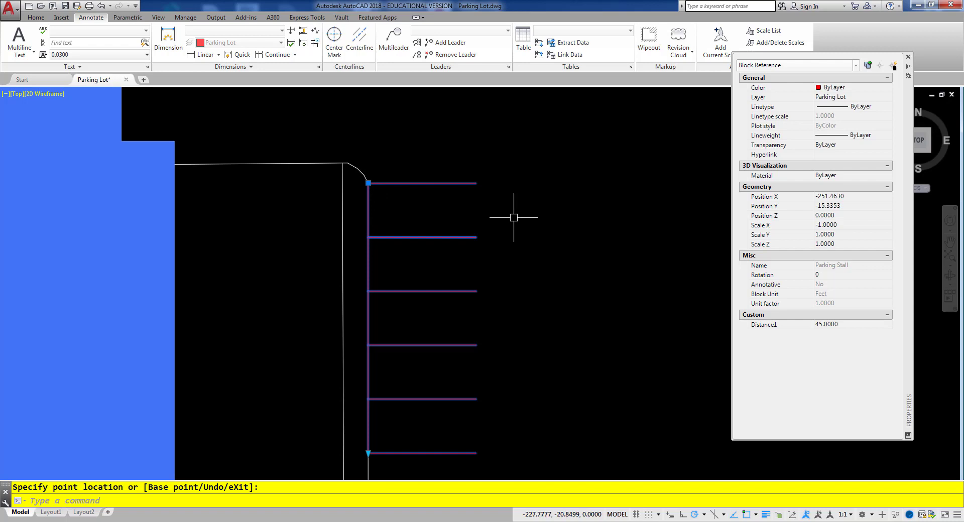
- Zoom out and stretch the three selected stall blocks down to the bottom island
scroll(526, 229, "down", 3)
scroll(562, 266, "down", 2)
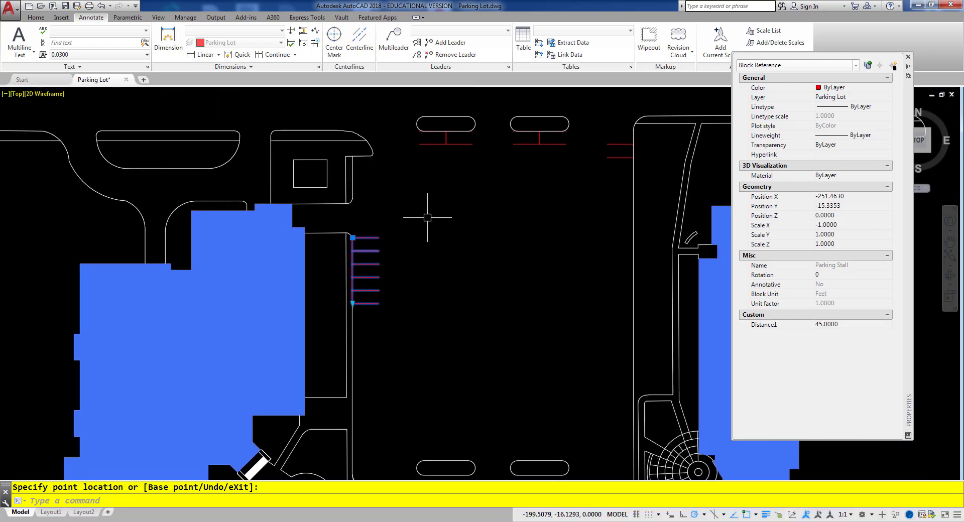
left_click(490, 142)
left_click(432, 145)
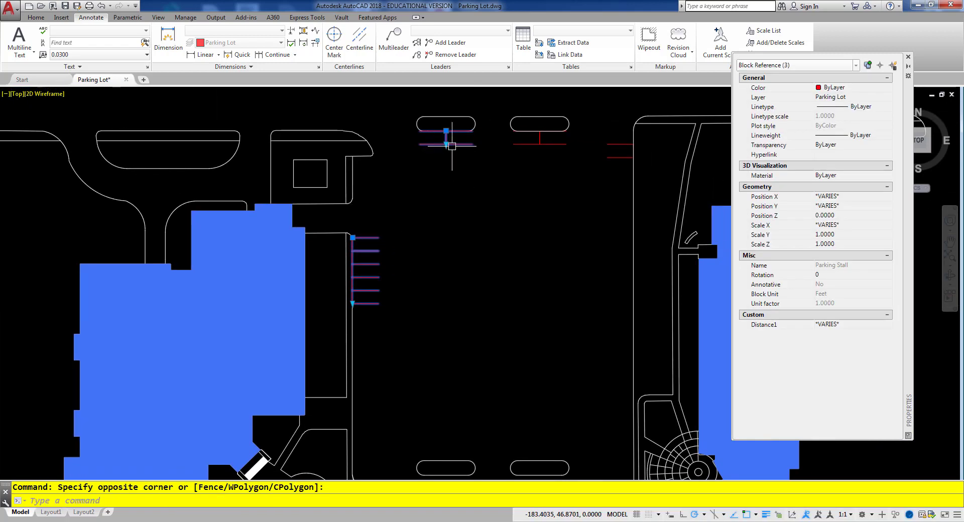
left_click(446, 144)
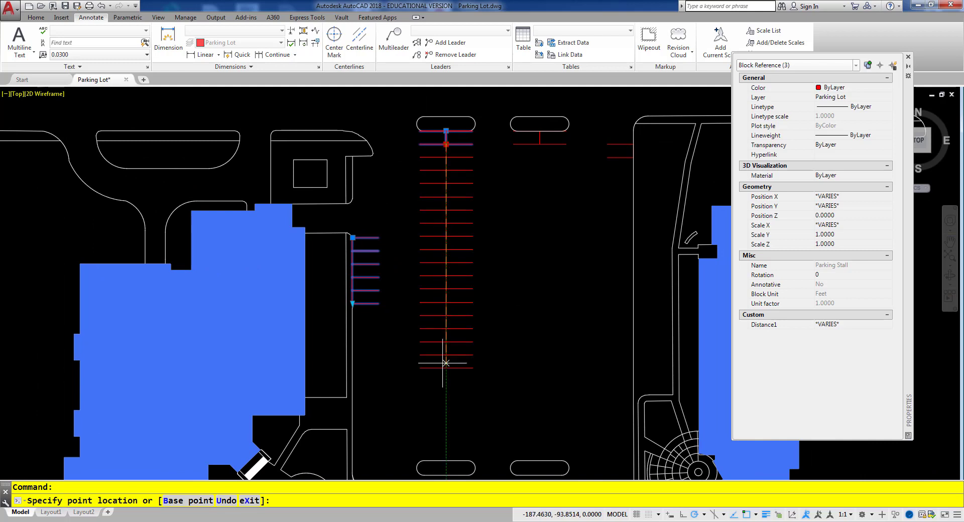
left_click(446, 459)
- Select two more stall blocks, start stretching the right island stall, then cancel
left_click(575, 143)
left_click(508, 151)
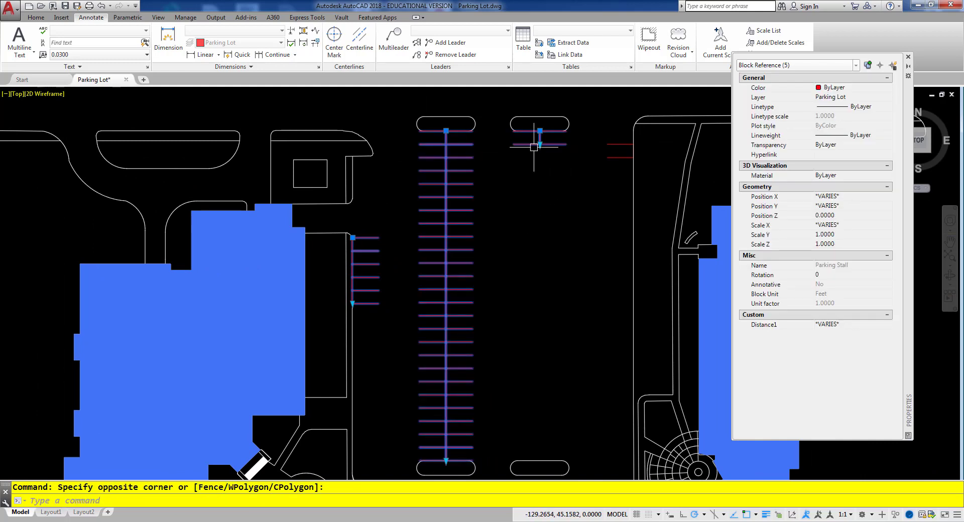
left_click(540, 145)
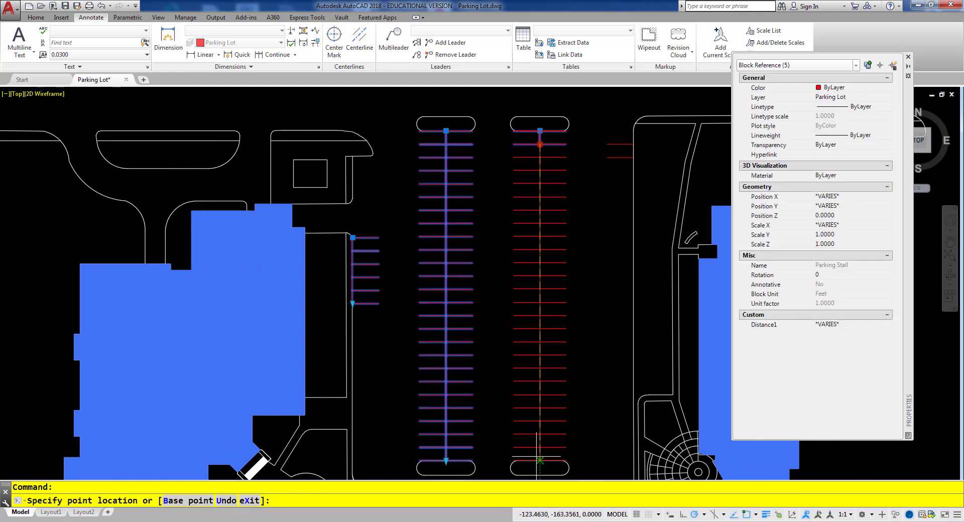
key("Escape")
key("Escape")
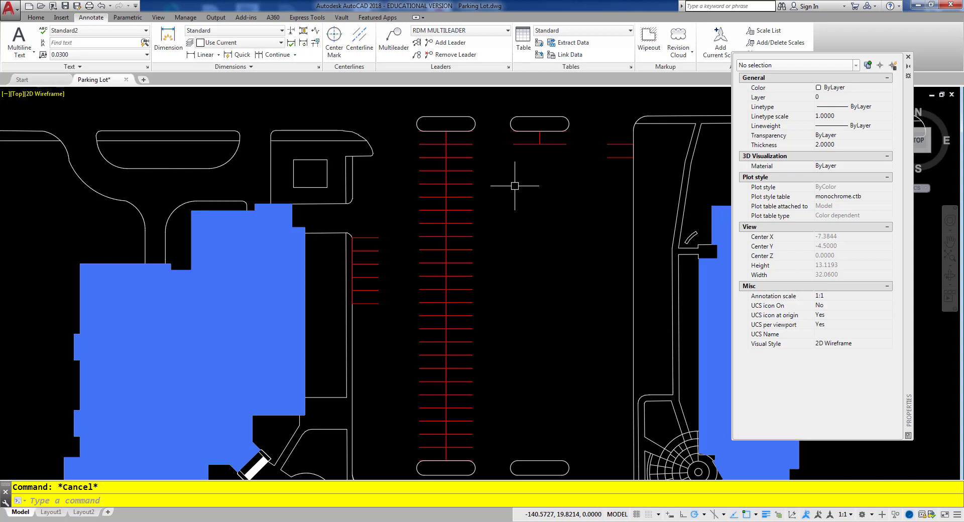
- Close the Properties palette and reopen Parking Stall in the Block Editor, framing its stall lines
left_click(908, 58)
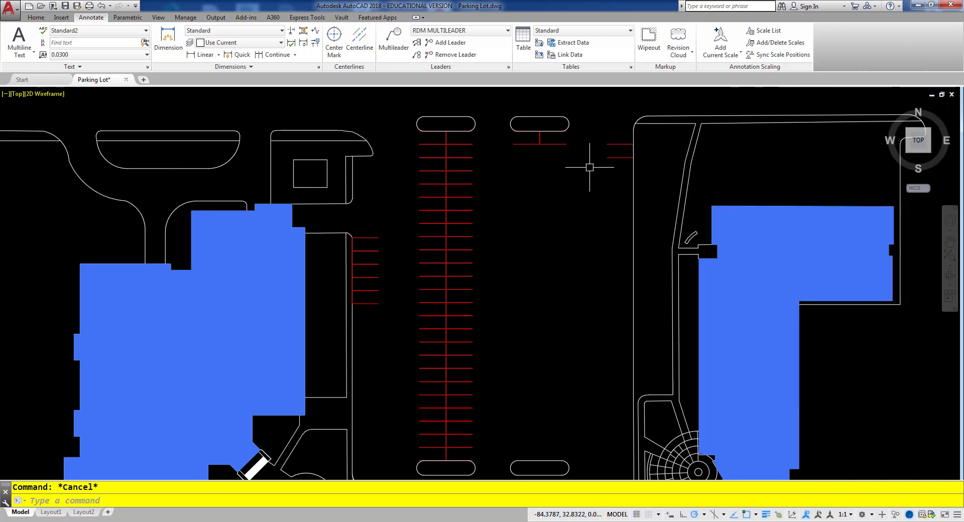
double_click(365, 237)
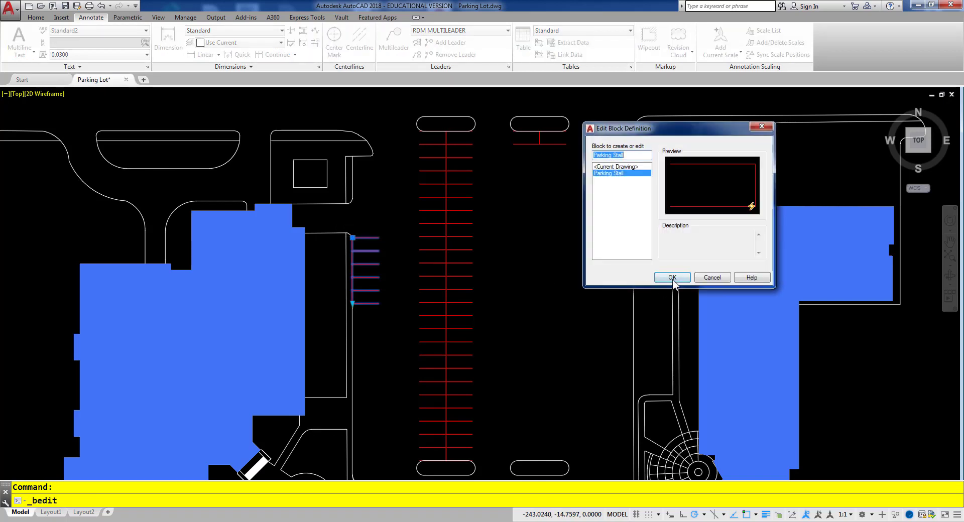
left_click(673, 280)
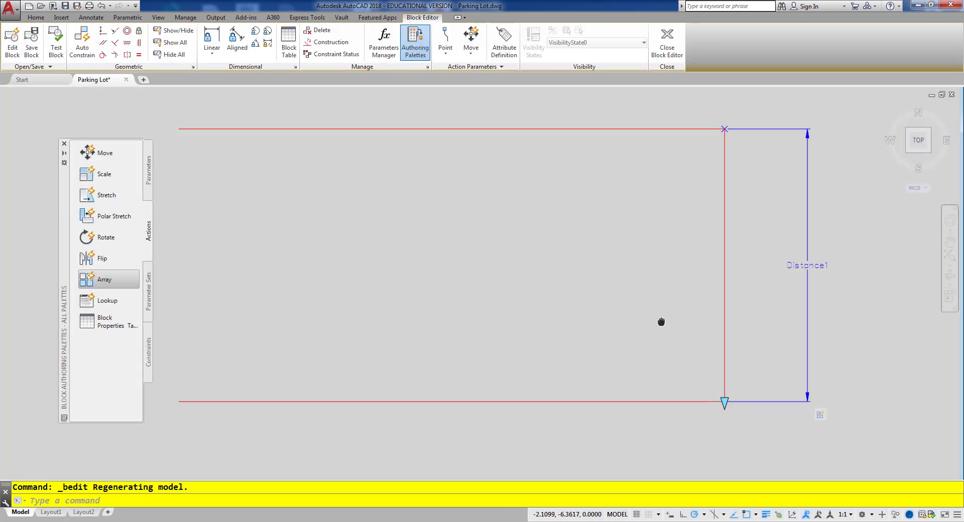
middle_click_drag(667, 317, 679, 295)
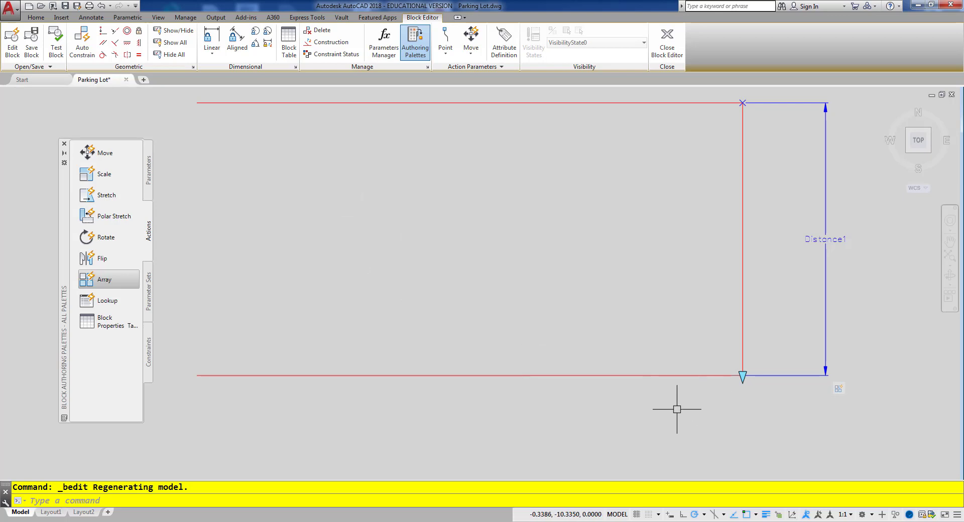
left_click(36, 18)
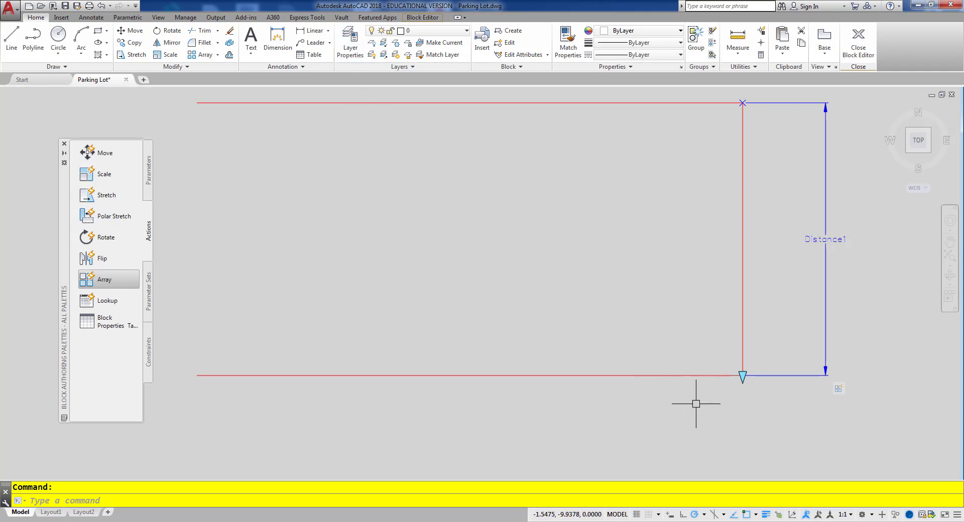
- Choose NoPlot from the Layer drop-down as the current layer
left_click(449, 33)
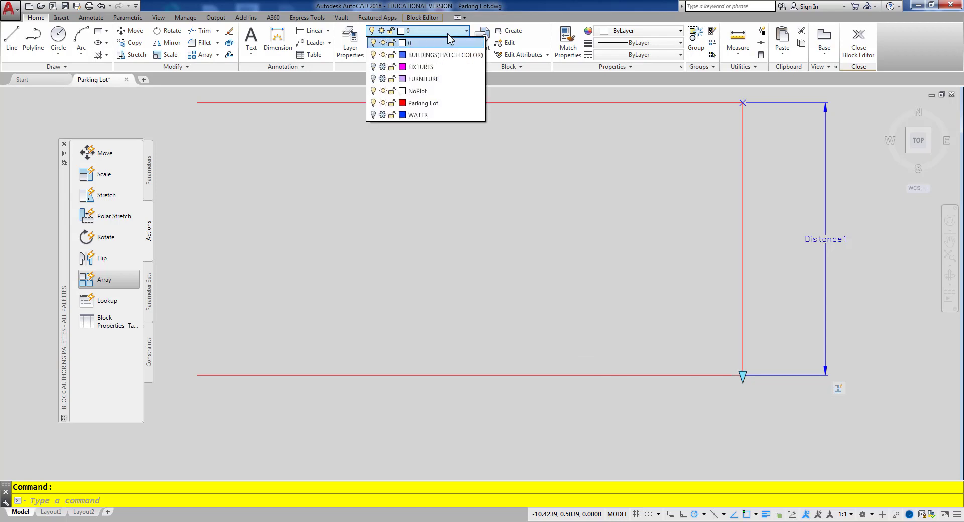
left_click(423, 92)
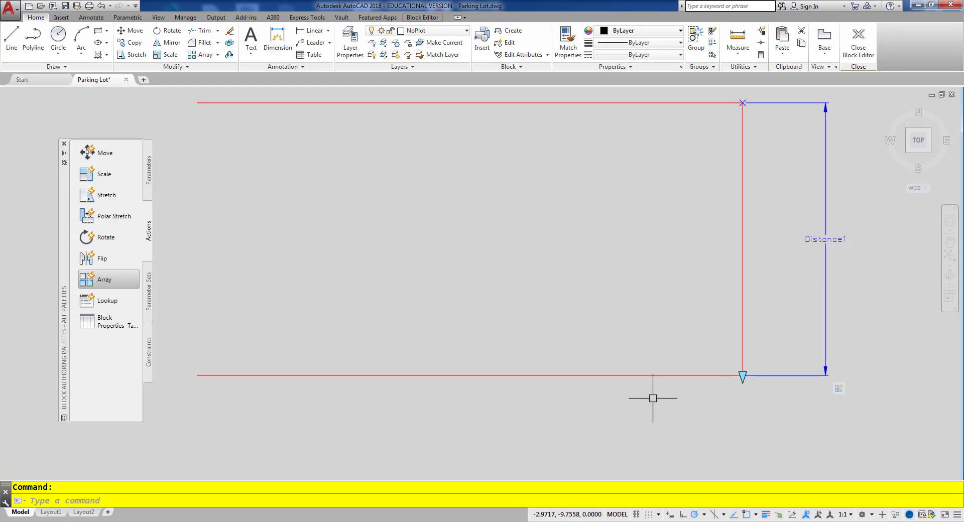
- Define a SpaceCount attribute with a field default linked to the block's Distance1, in Decimal format
left_click(61, 18)
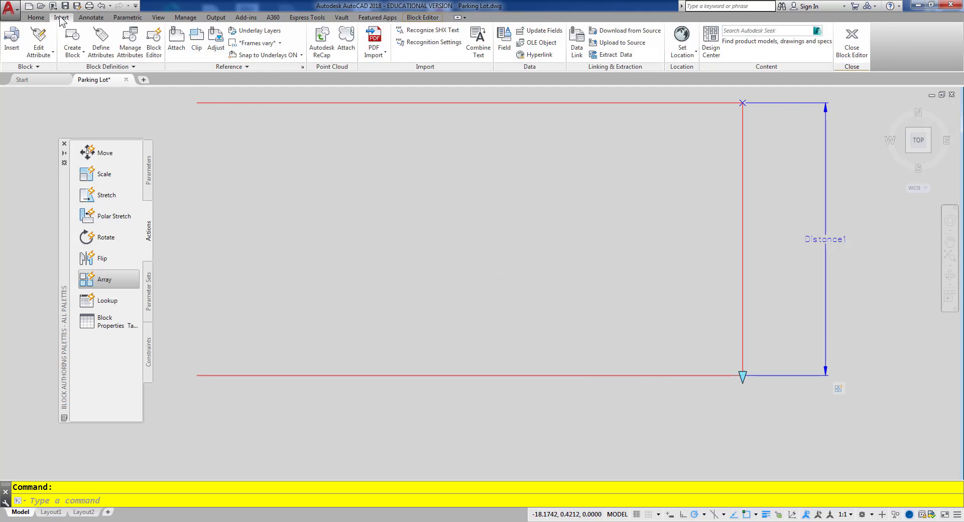
left_click(101, 50)
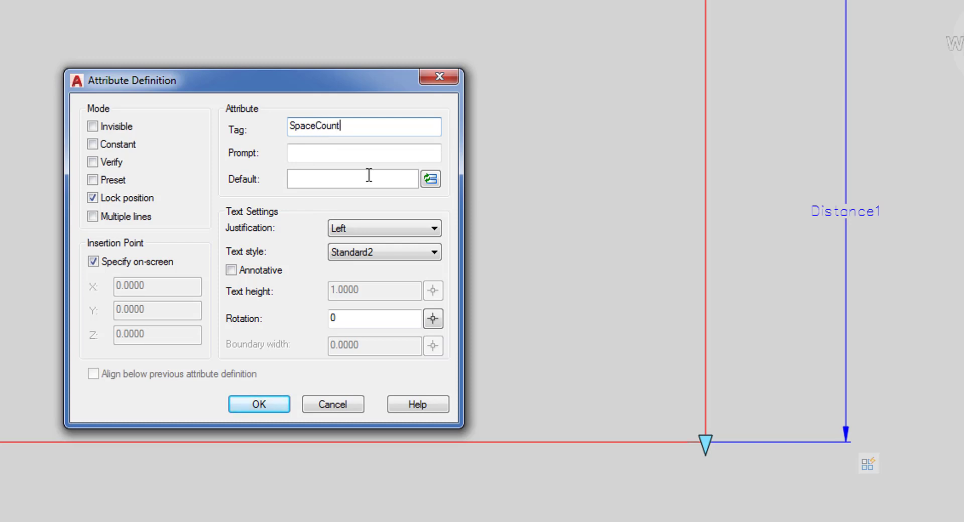
left_click(431, 178)
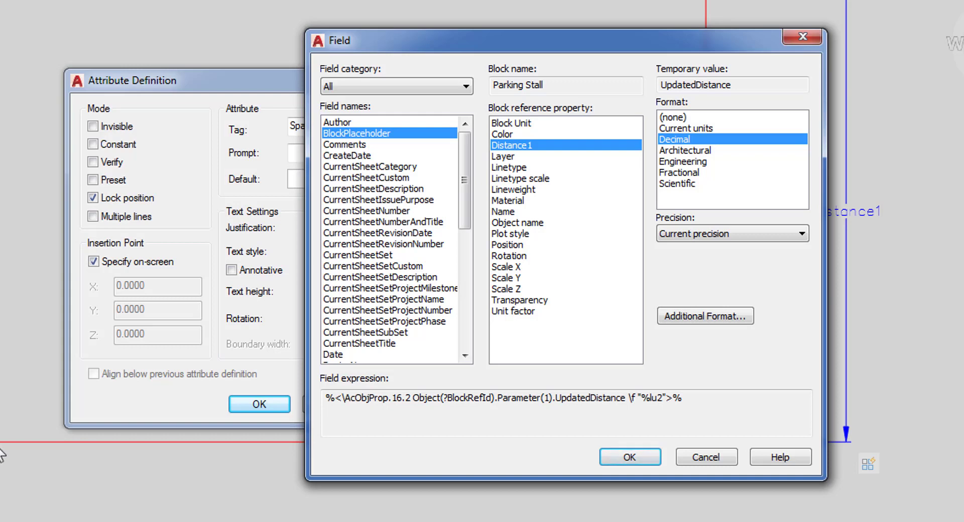
- Apply a 1/9 conversion factor to the Distance1 field and accept it as SpaceCount's default
left_click(700, 315)
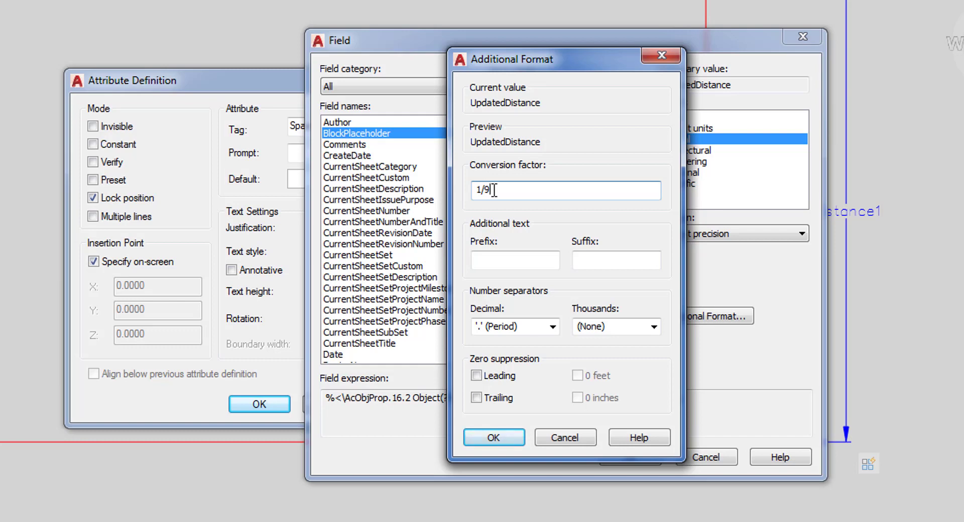
left_click(501, 436)
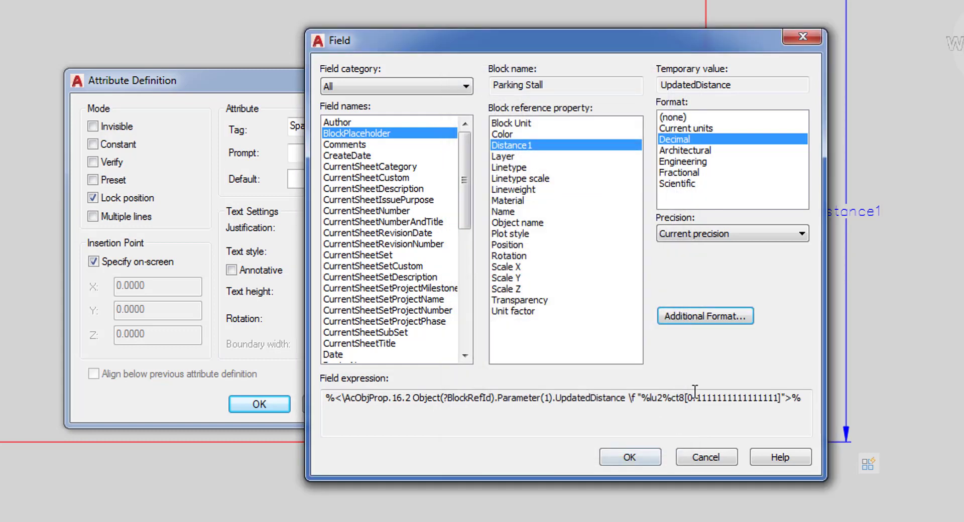
- Place the SpaceCount attribute at the stall's lower end and save the Parking Stall block
left_click(634, 458)
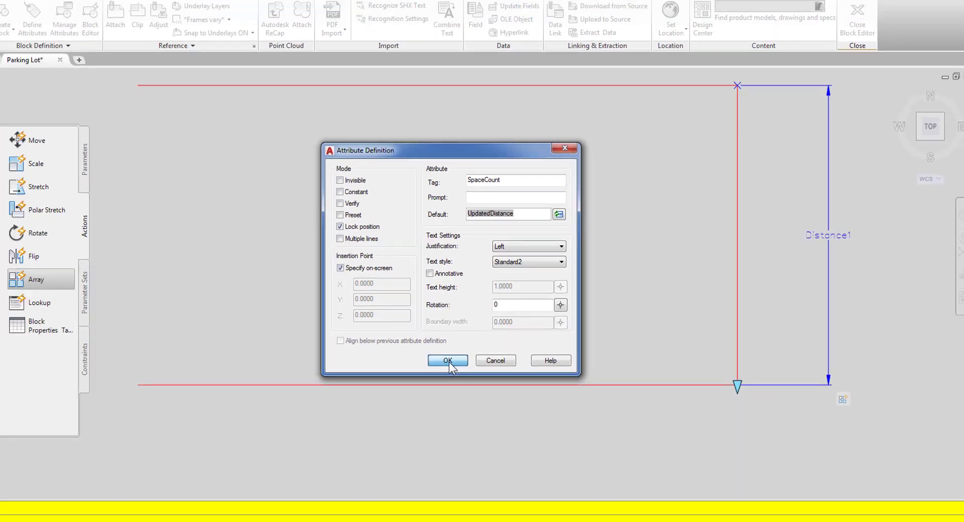
left_click(261, 405)
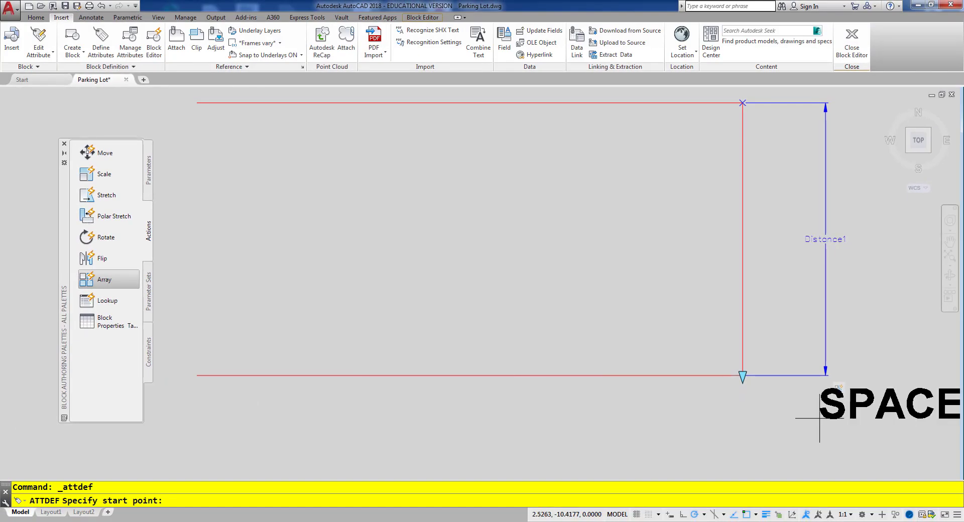
left_click(809, 393)
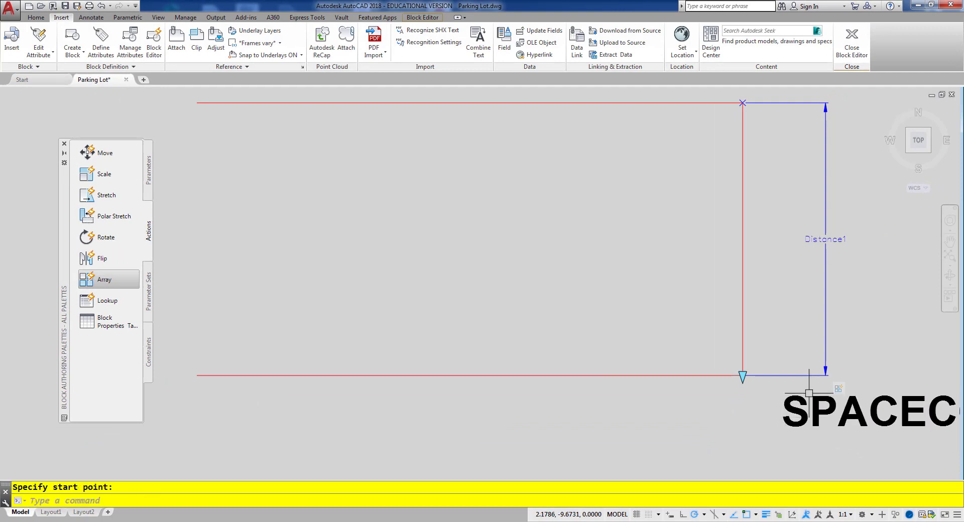
left_click(853, 40)
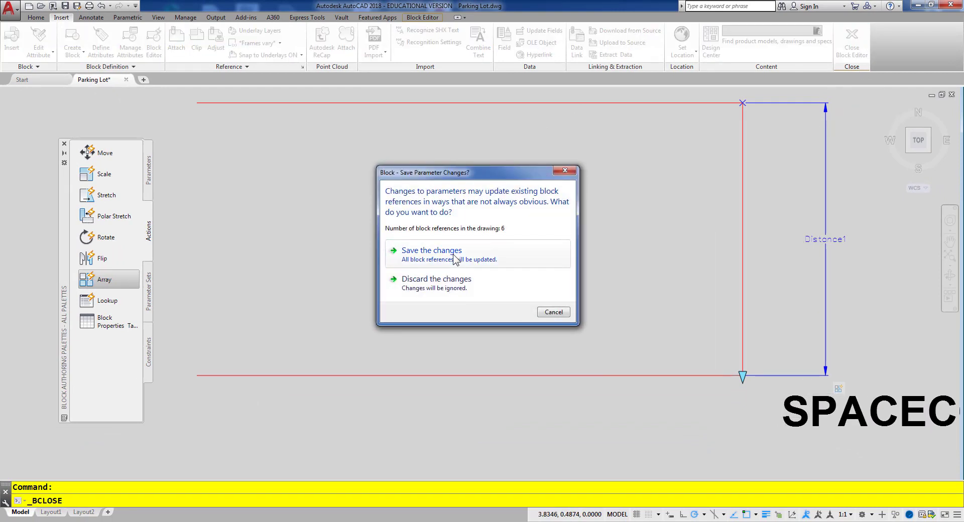
left_click(432, 251)
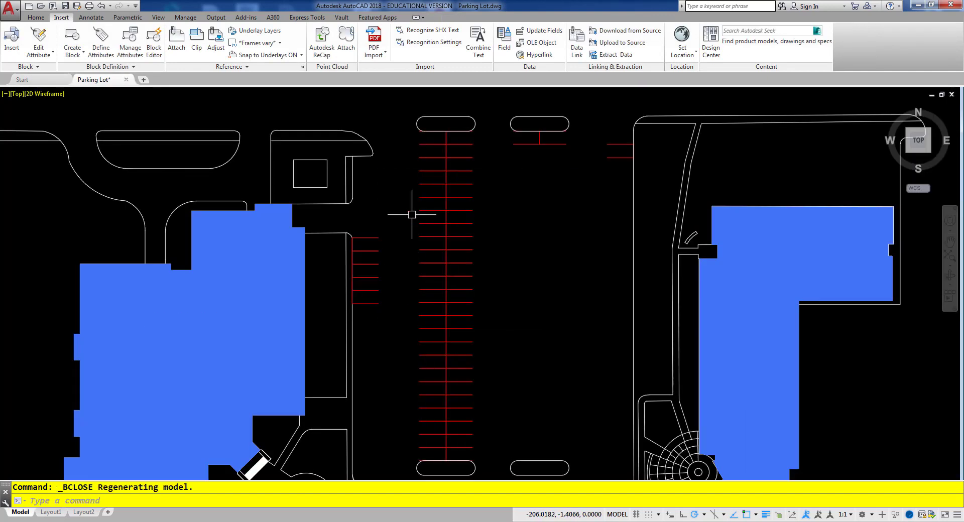
- Synchronize the Parking Stall block instances so they pick up the new SpaceCount attribute
scroll(421, 225, "up", 2)
mouse_move(387, 185)
middle_mouse_down()
mouse_move(377, 227)
mouse_move(392, 273)
mouse_move(405, 265)
middle_mouse_up()
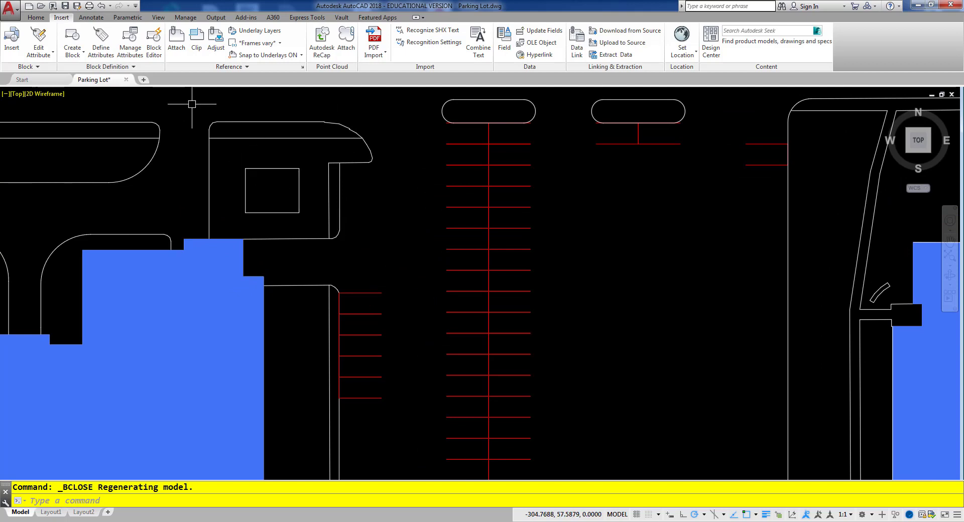
left_click(109, 67)
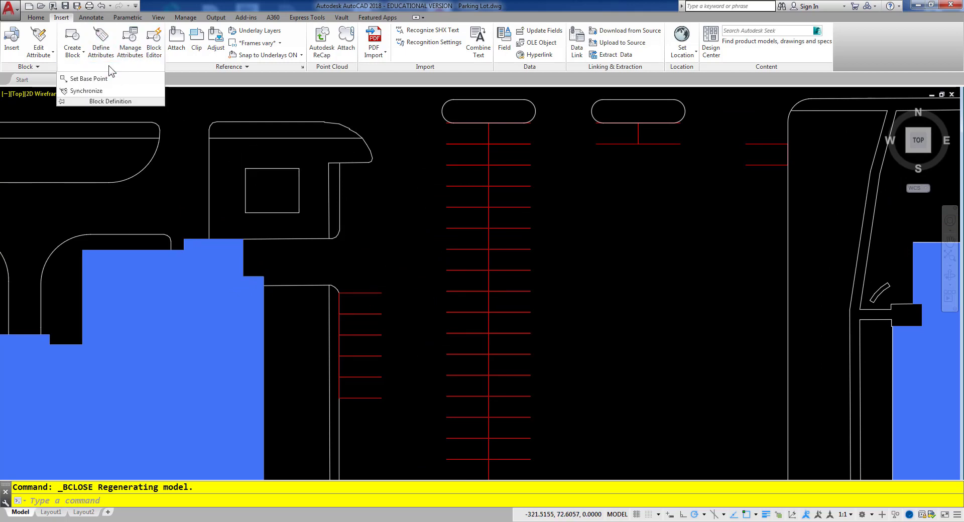
left_click(87, 92)
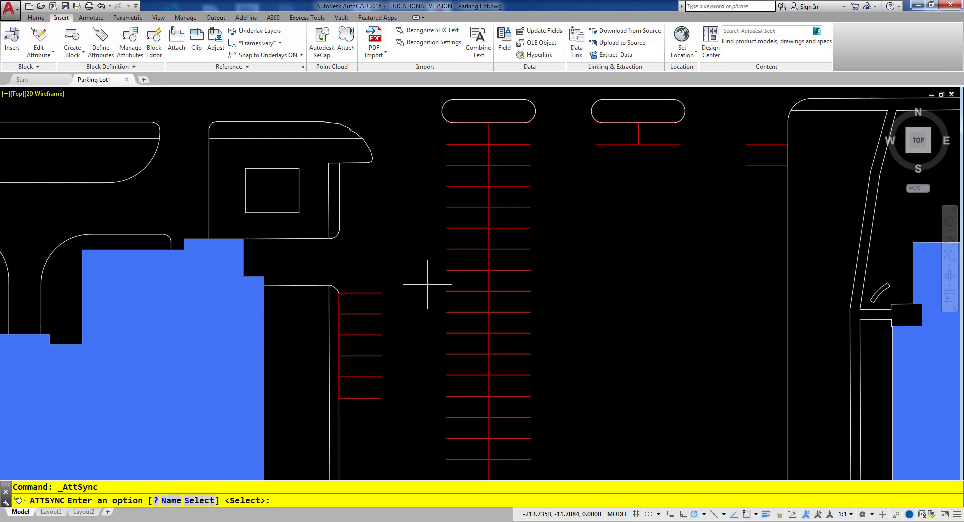
key("Return")
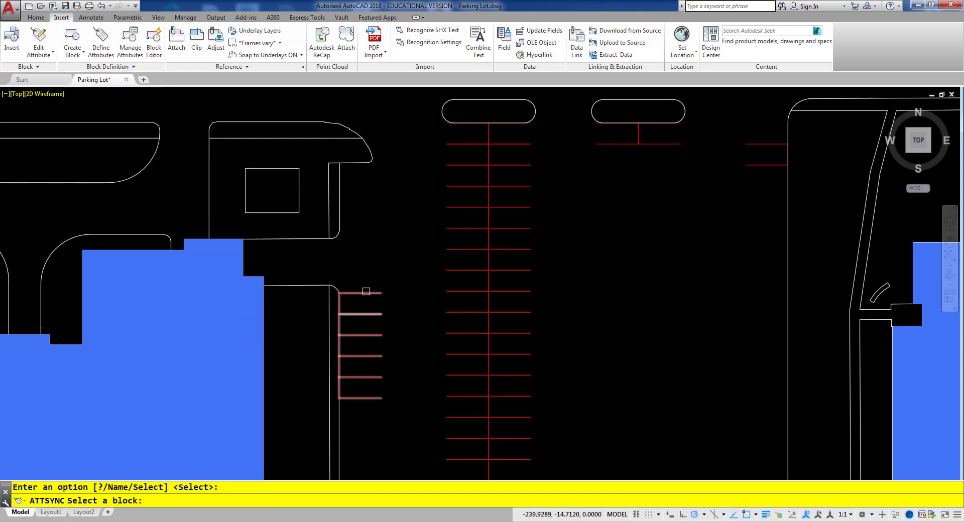
left_click(367, 291)
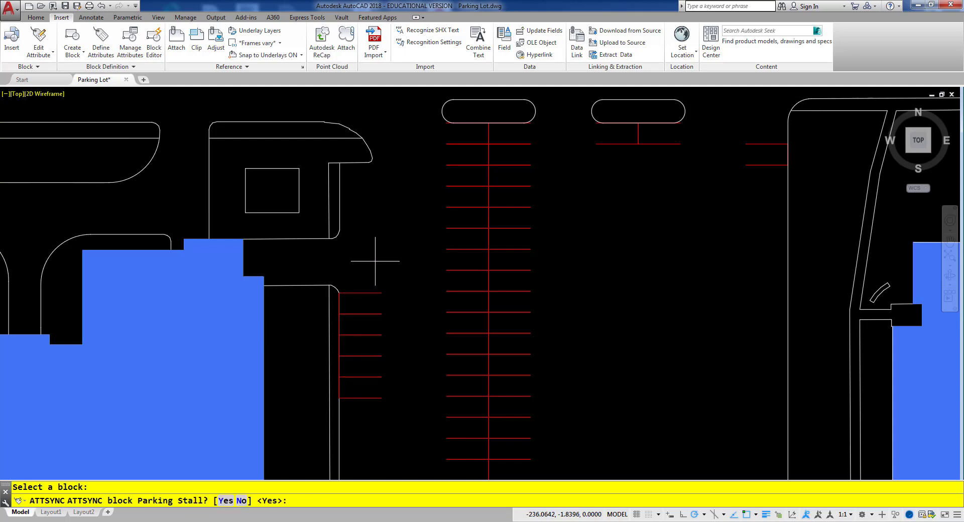
key("Return")
scroll(352, 317, "up", 6)
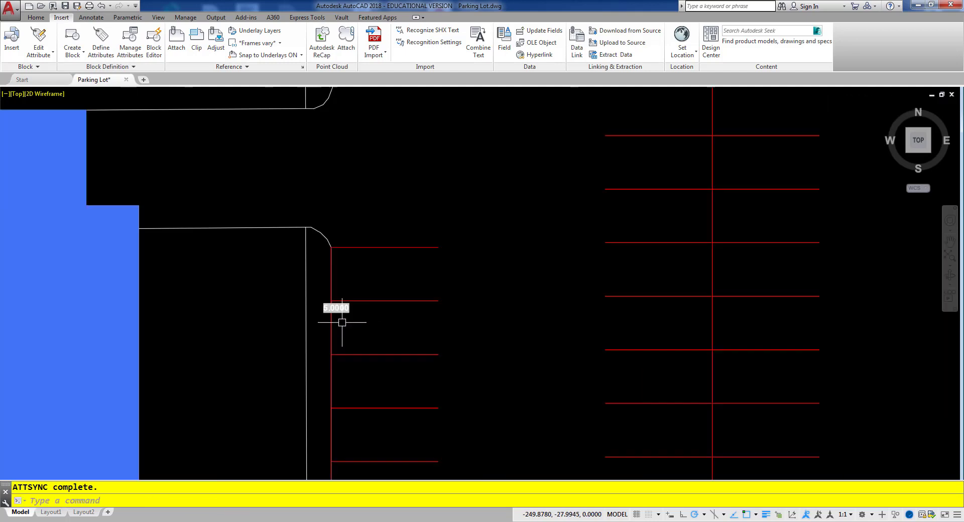
scroll(370, 321, "down", 4)
mouse_move(581, 244)
middle_mouse_down()
mouse_move(523, 359)
mouse_move(650, 179)
mouse_move(554, 228)
middle_mouse_up()
scroll(542, 236, "up", 4)
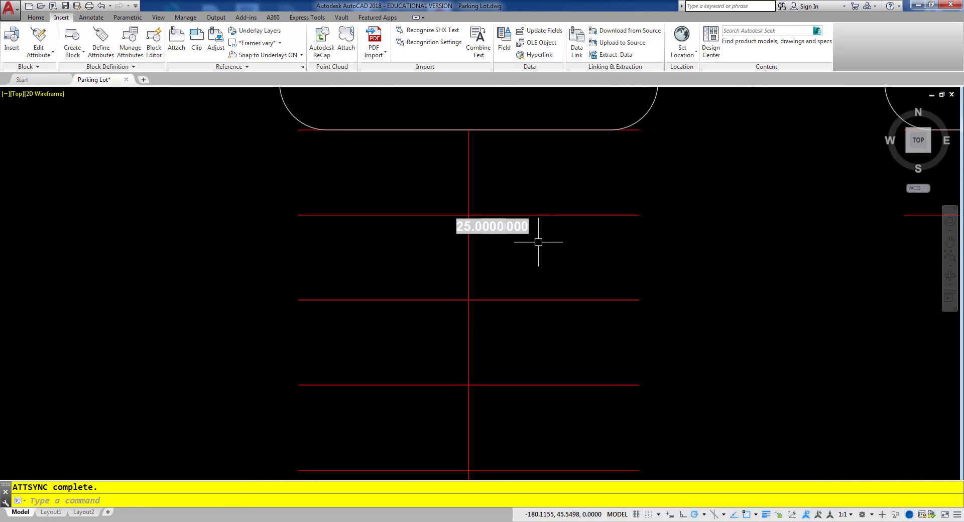
scroll(541, 240, "up", 2)
scroll(534, 242, "down", 2)
scroll(502, 232, "up", 3)
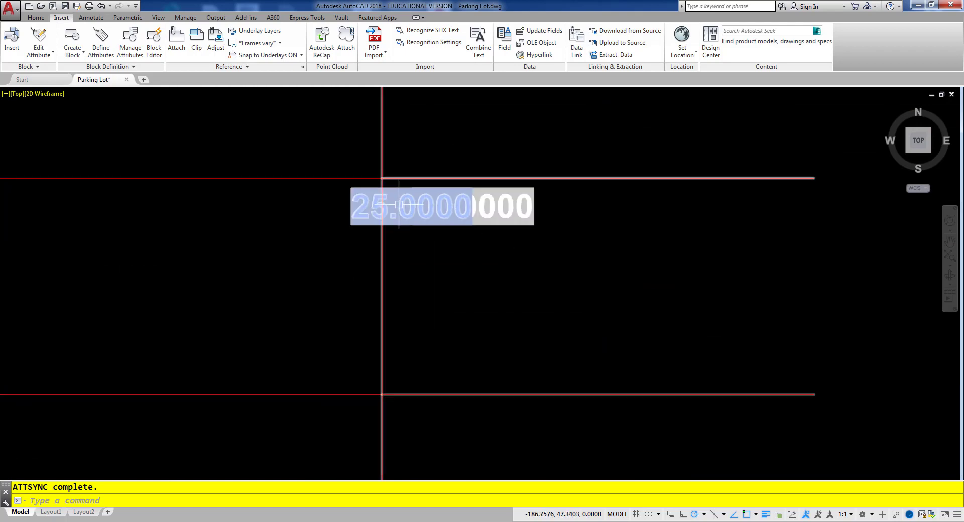
scroll(698, 246, "down", 2)
scroll(698, 246, "down", 4)
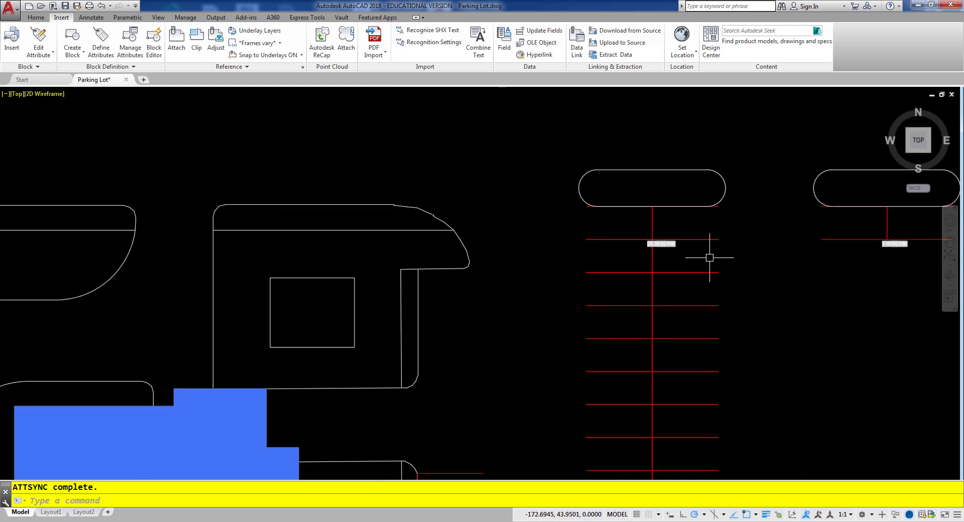
middle_click_drag(724, 263, 499, 277)
scroll(613, 261, "up", 3)
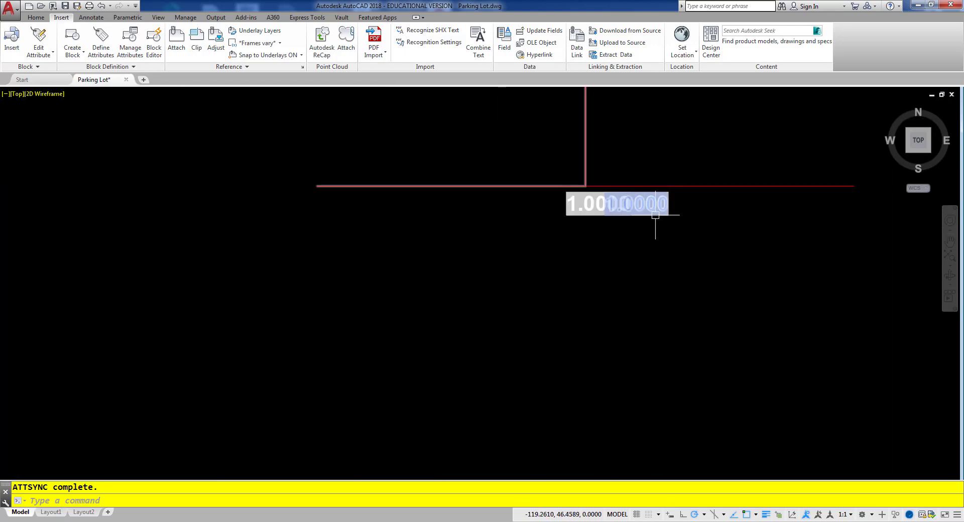
scroll(713, 246, "down", 4)
middle_click_drag(904, 281, 581, 220)
scroll(672, 202, "up", 2)
scroll(671, 203, "up", 2)
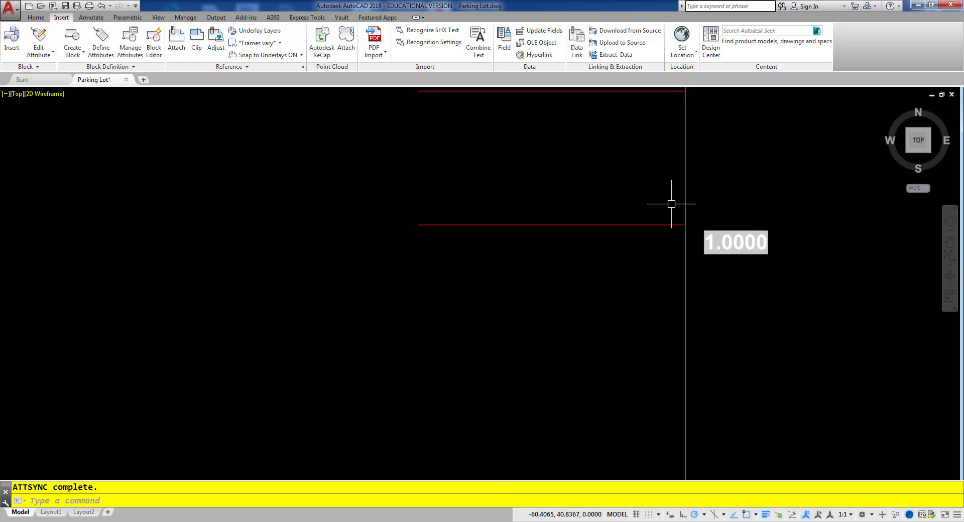
scroll(663, 209, "down", 6)
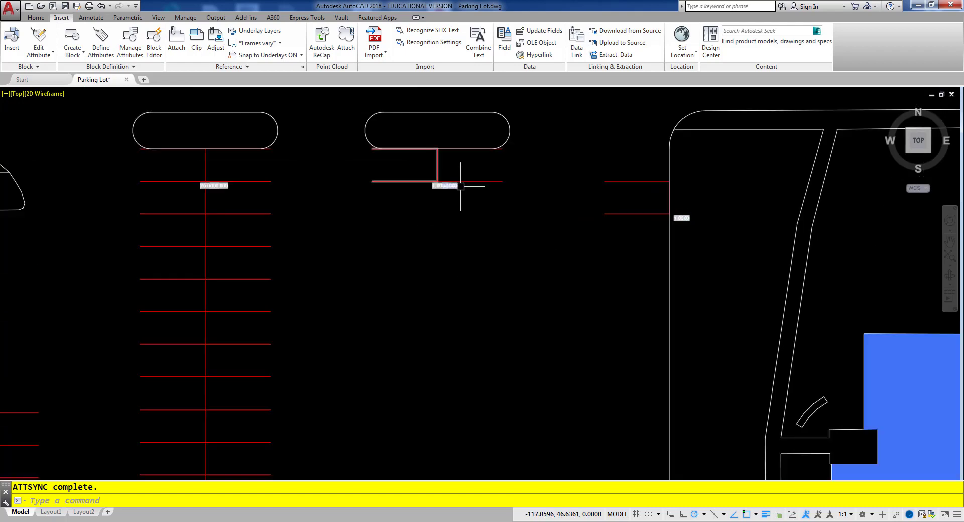
- Stretch the middle, right and left stall arrays straight down to the ends of their aisles
left_click(469, 171)
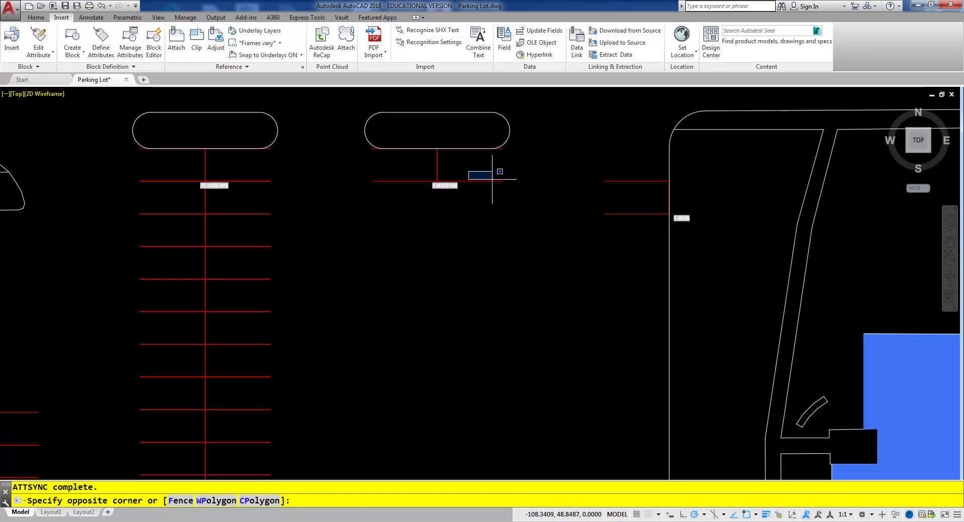
left_click(473, 183)
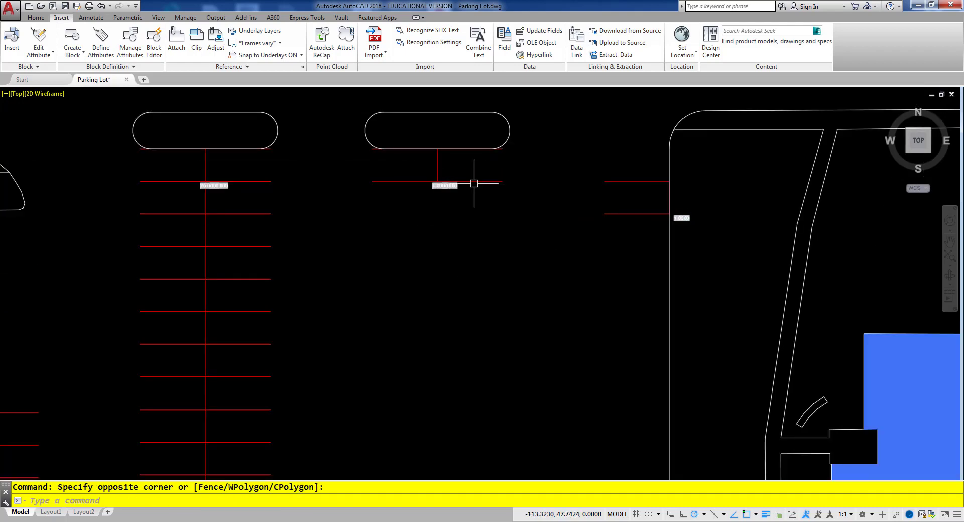
left_click(438, 181)
scroll(442, 211, "down", 4)
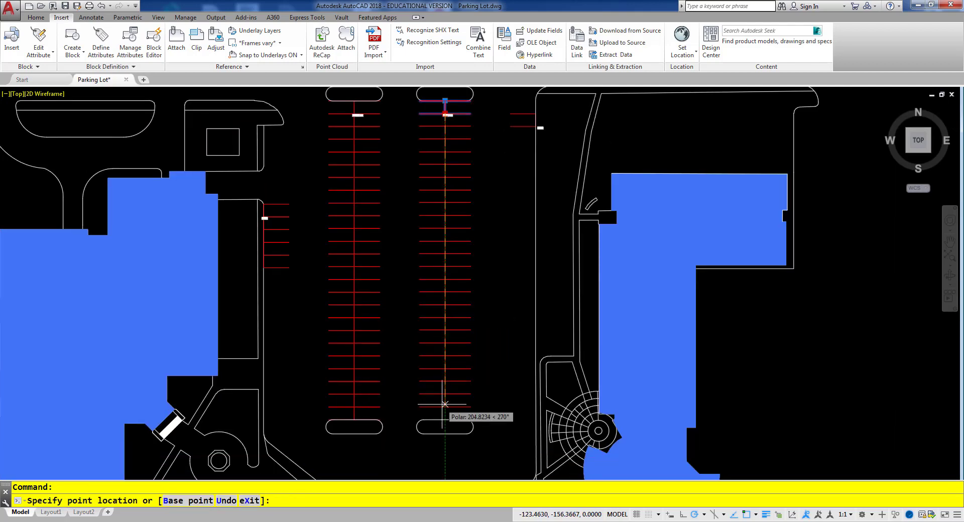
left_click(444, 420)
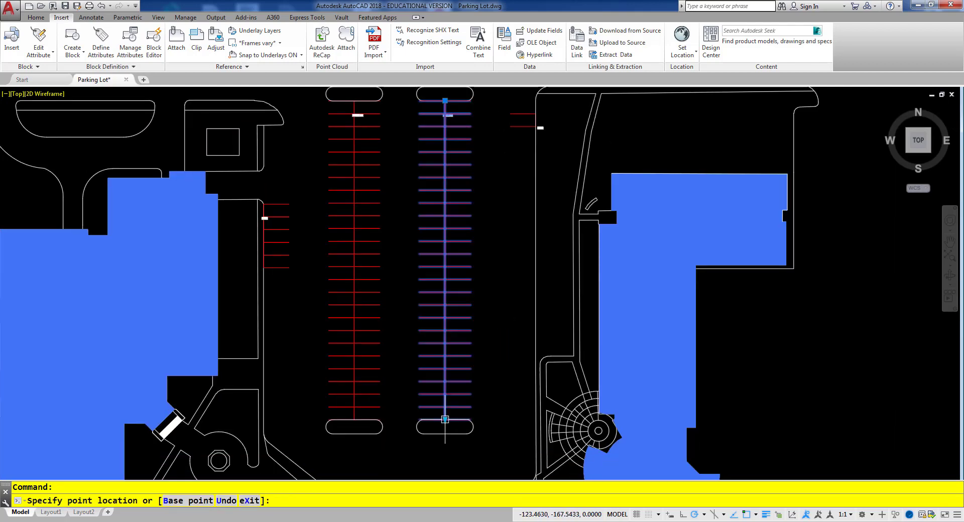
left_click(525, 120)
left_click(535, 125)
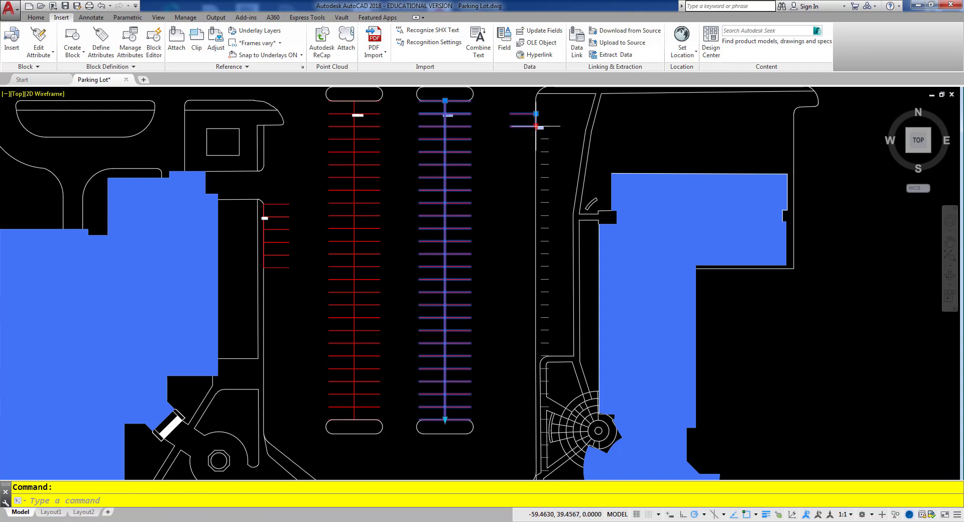
left_click(536, 458)
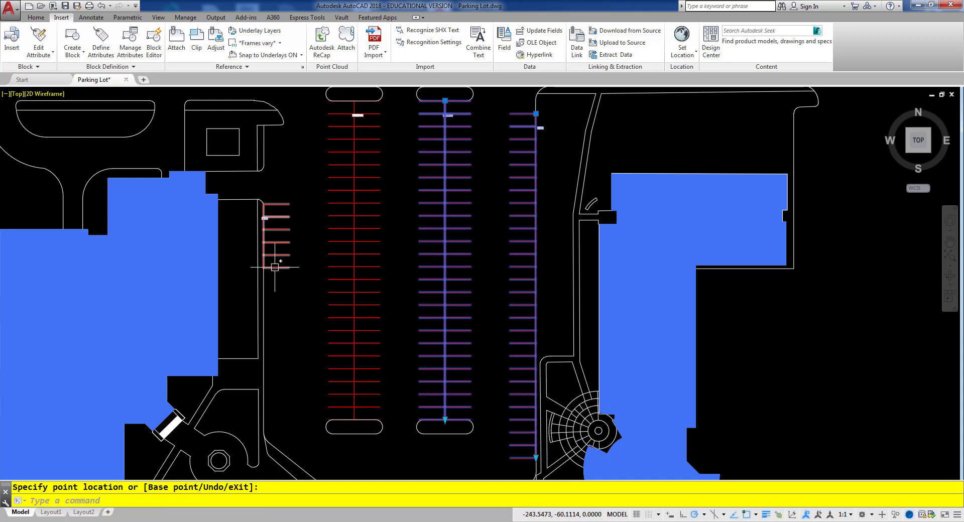
left_click(264, 251)
left_click(264, 269)
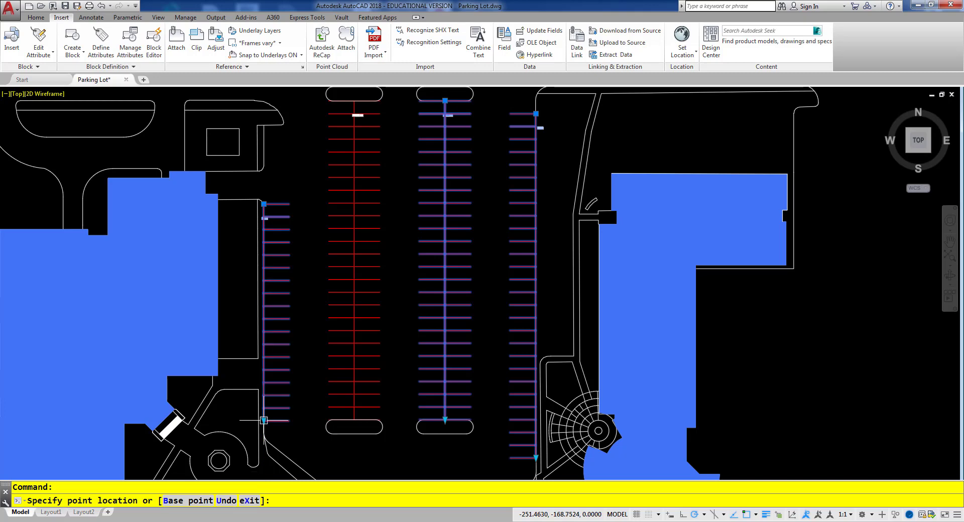
left_click(264, 418)
- Regenerate the drawing so the stretched rows' SpaceCount labels update to 25, 27 and 17
key("Escape")
scroll(351, 161, "up", 3)
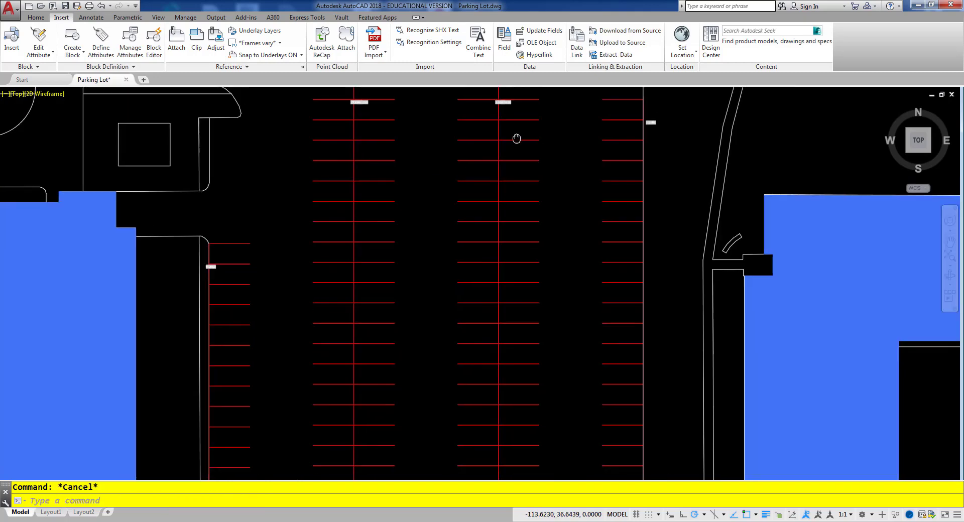
scroll(503, 151, "up", 6)
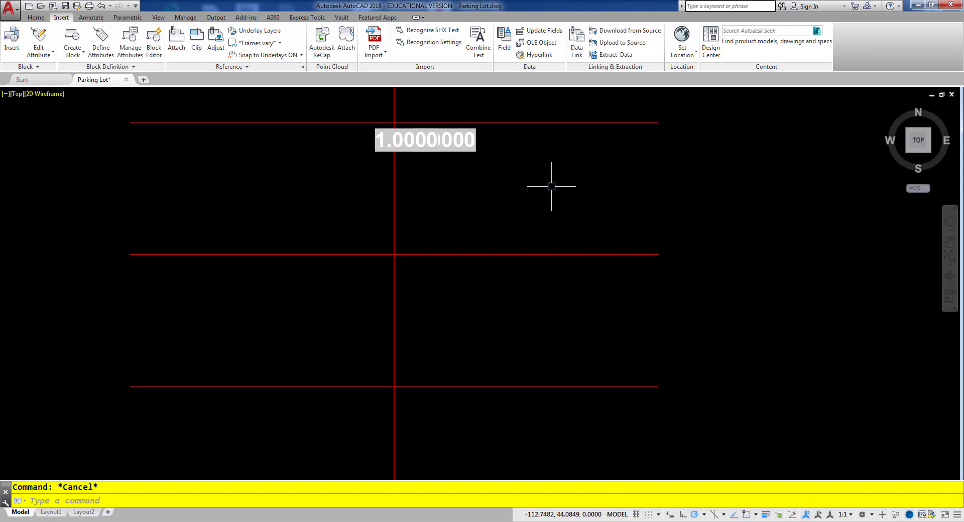
scroll(553, 185, "down", 2)
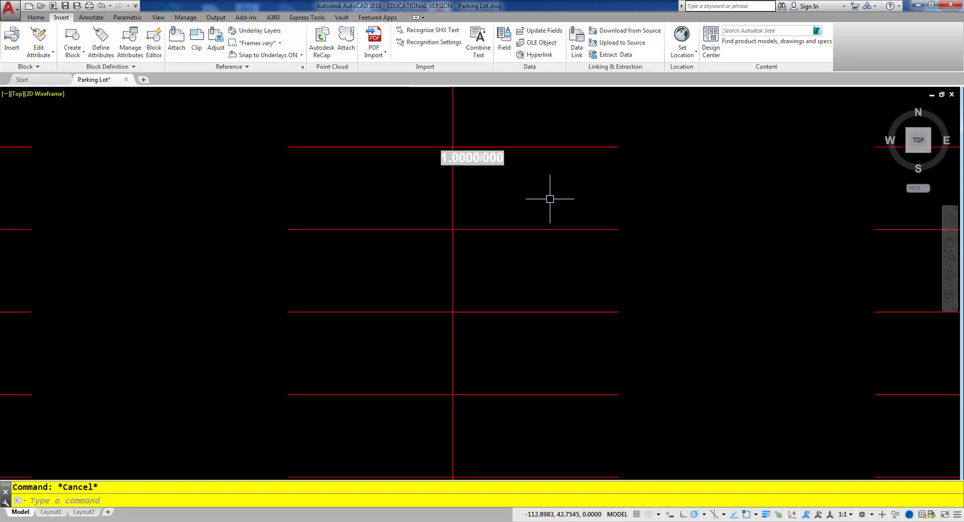
scroll(592, 199, "down", 2)
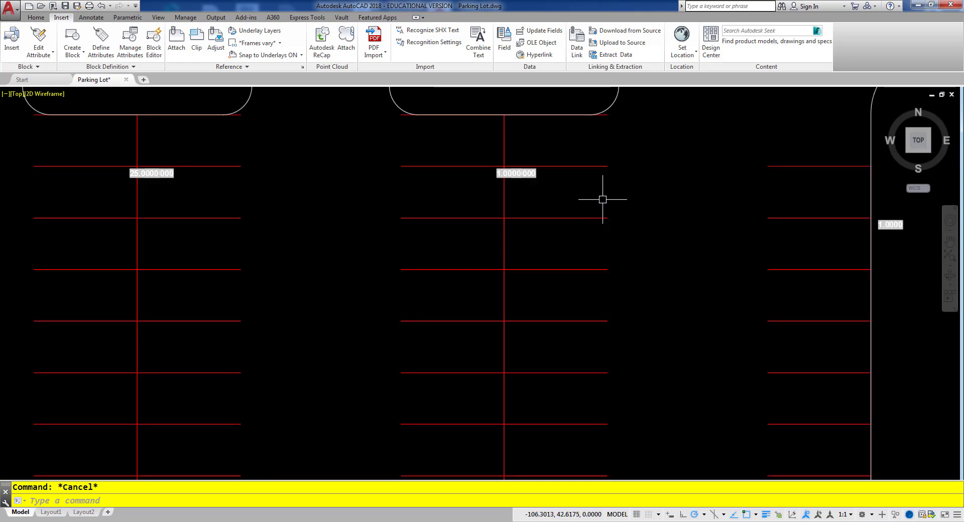
type("re")
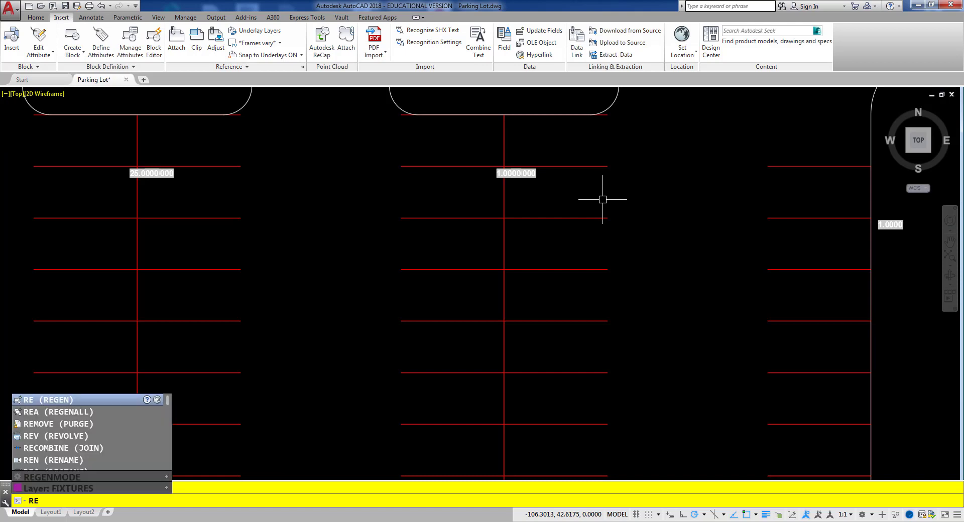
key("Return")
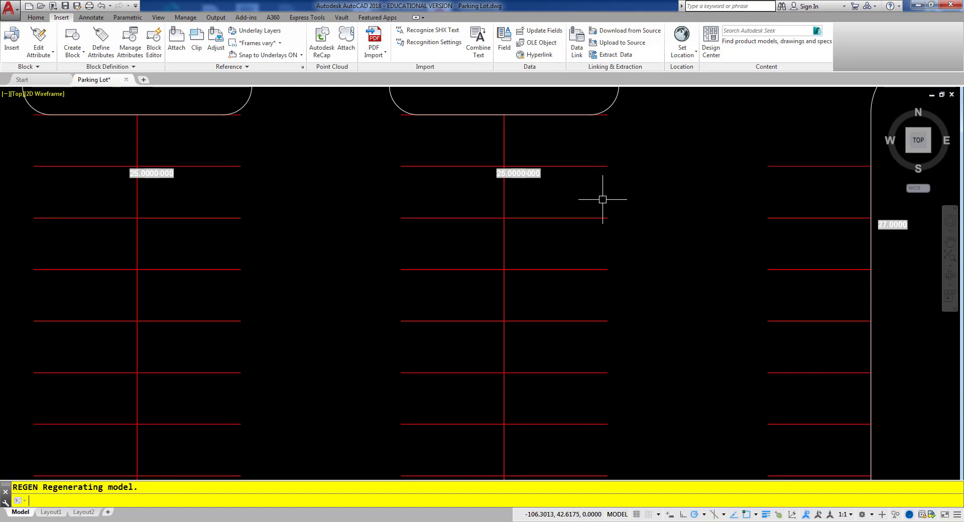
- Zoom and pan to show the whole parking lot between both buildings
scroll(900, 226, "up", 5)
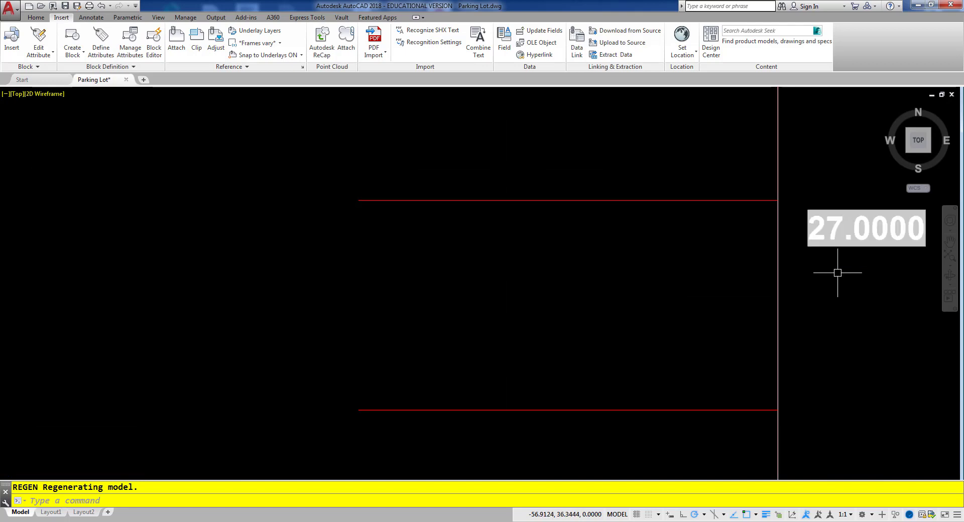
scroll(441, 264, "down", 6)
scroll(704, 269, "up", 2)
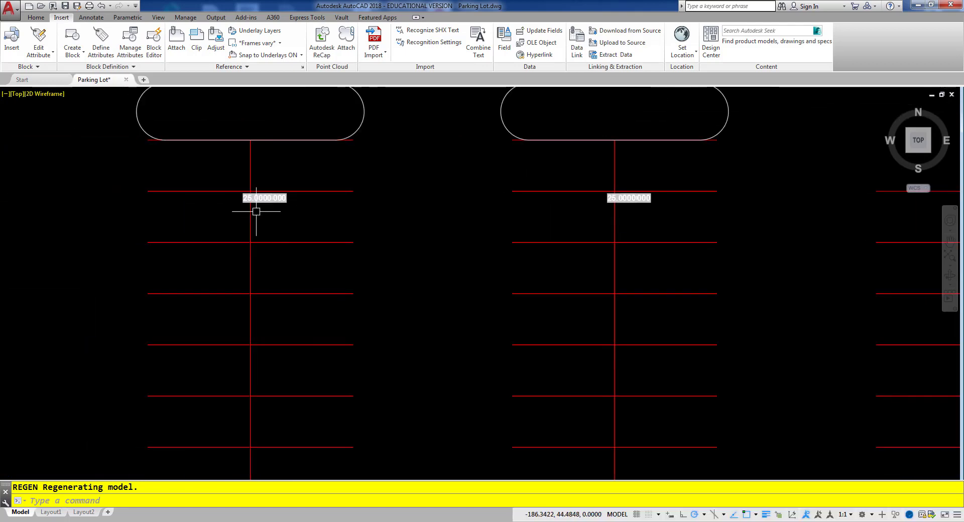
scroll(256, 211, "down", 2)
middle_click_drag(254, 224, 428, 224)
scroll(258, 409, "up", 2)
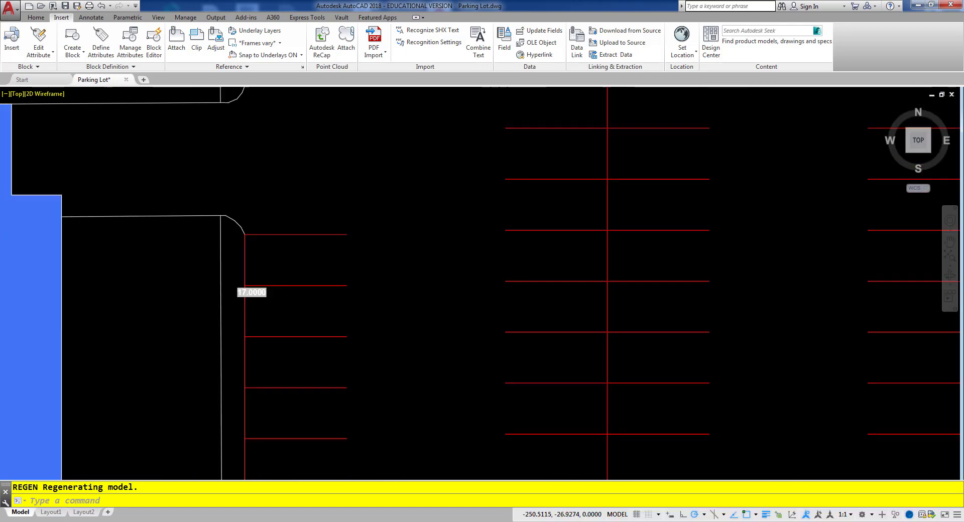
scroll(258, 297, "down", 1)
scroll(368, 286, "down", 3)
middle_click_drag(368, 286, 495, 312)
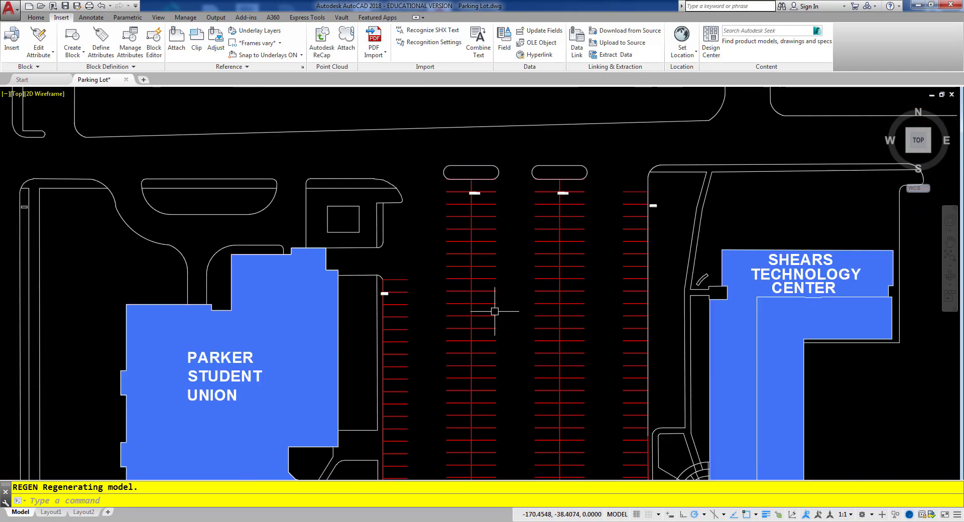
scroll(495, 312, "down", 1)
scroll(309, 352, "down", 1)
middle_click_drag(321, 336, 309, 352)
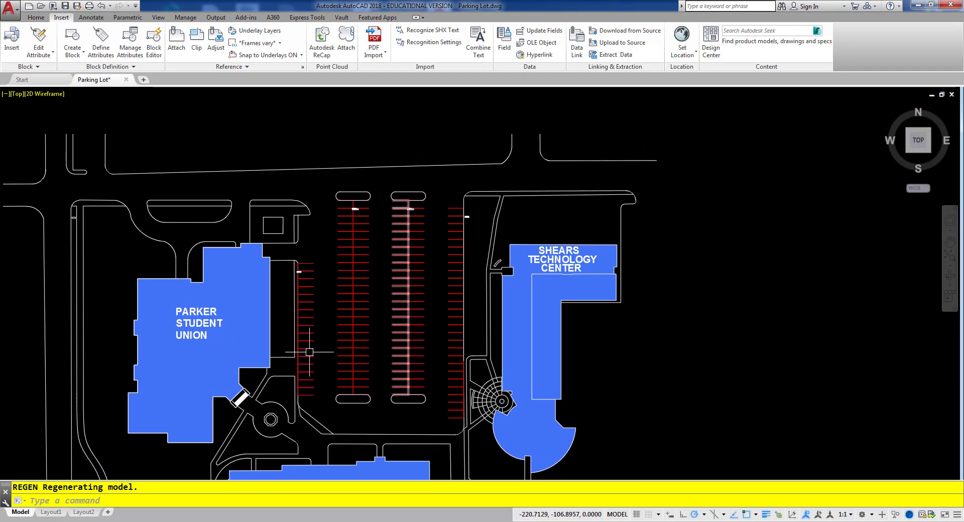
- From Layout1, start a new data extraction saved as SpaceCount.dxe, using the current drawing as source
left_click(51, 512)
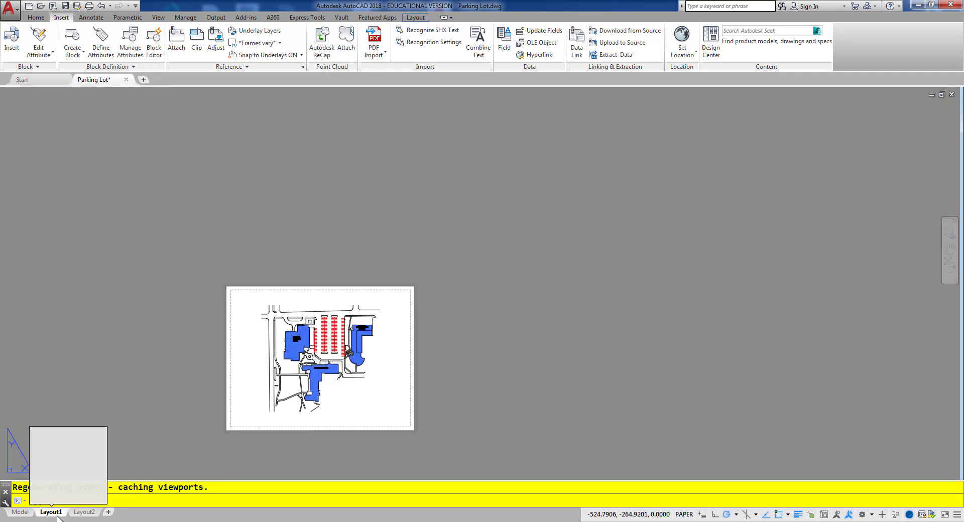
scroll(357, 455, "up", 4)
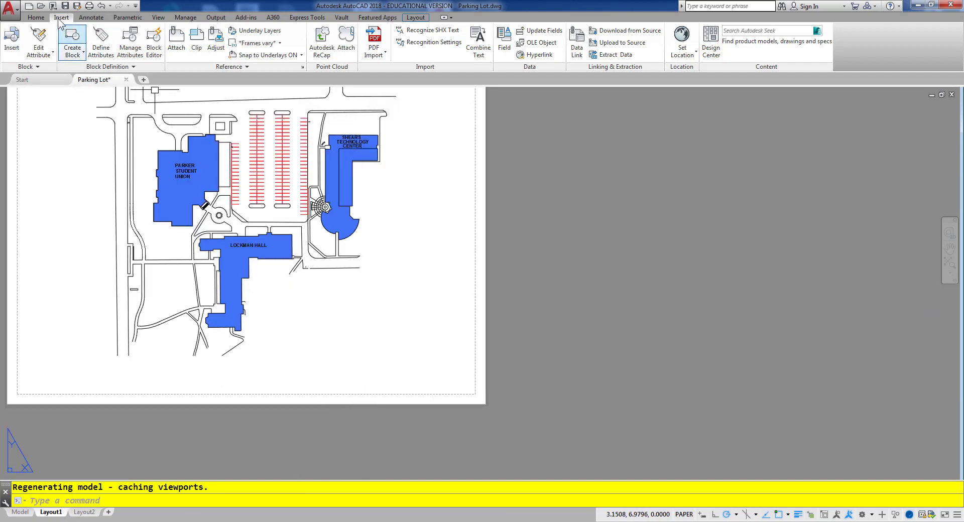
left_click(615, 56)
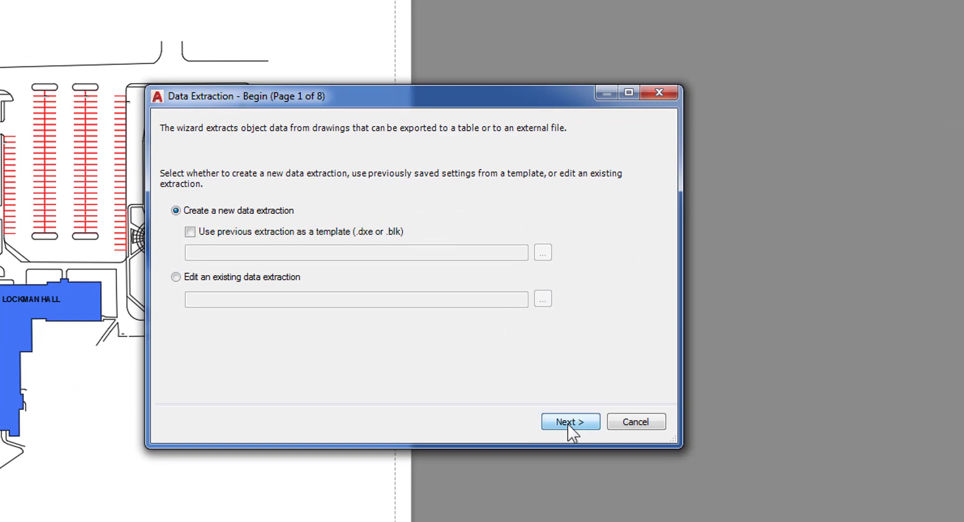
left_click(567, 424)
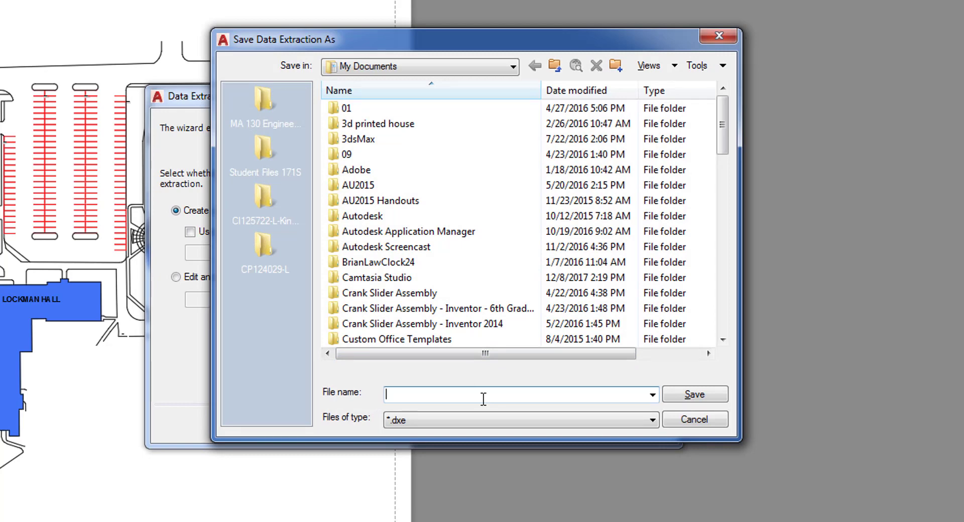
type("SpaceCount")
left_click(684, 394)
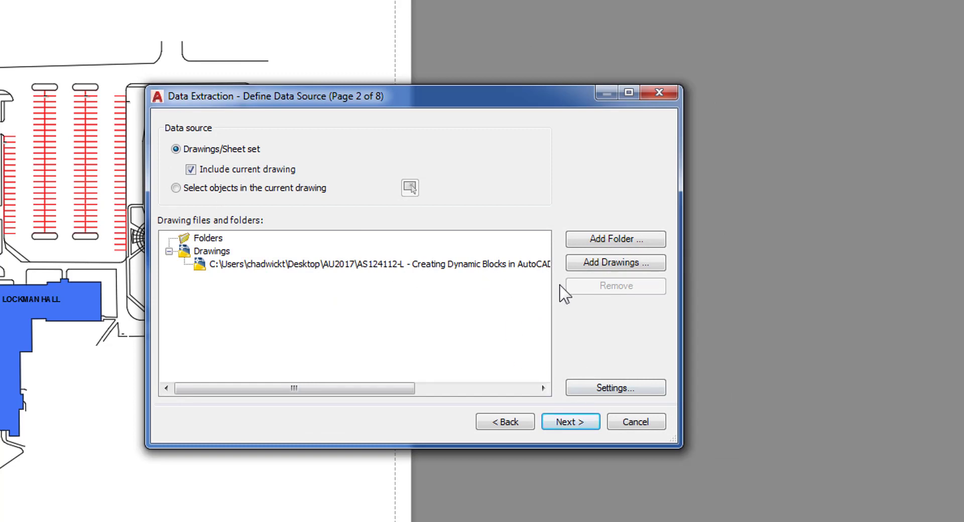
left_click(570, 424)
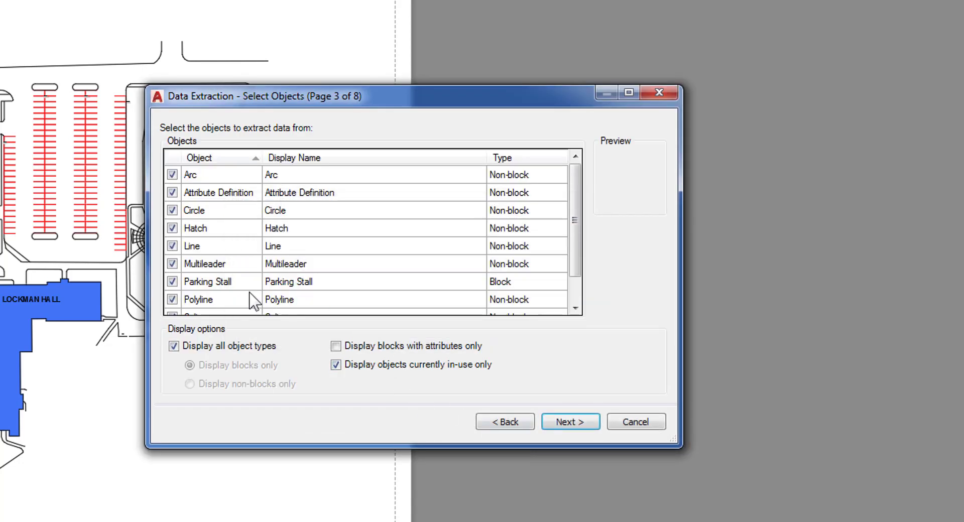
- Restrict the extracted objects to Parking Stall blocks only
right_click(199, 232)
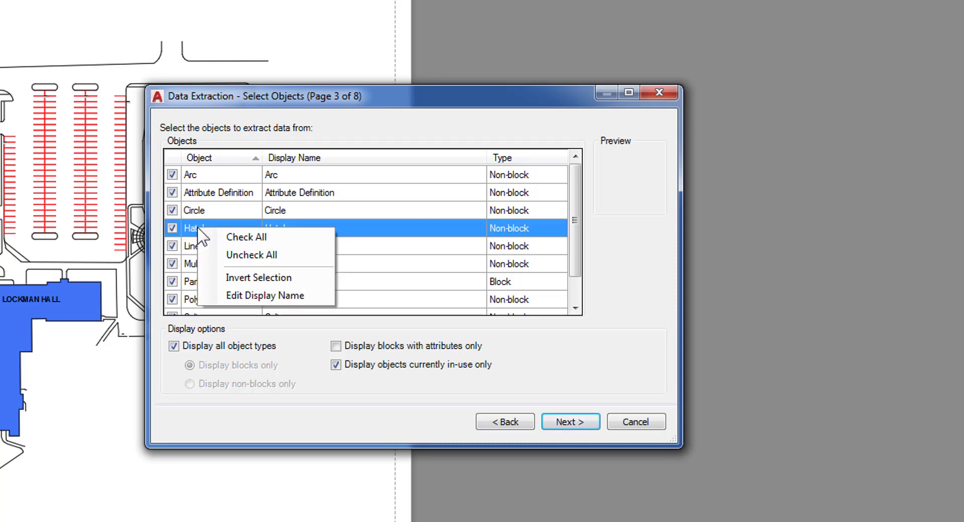
left_click(243, 257)
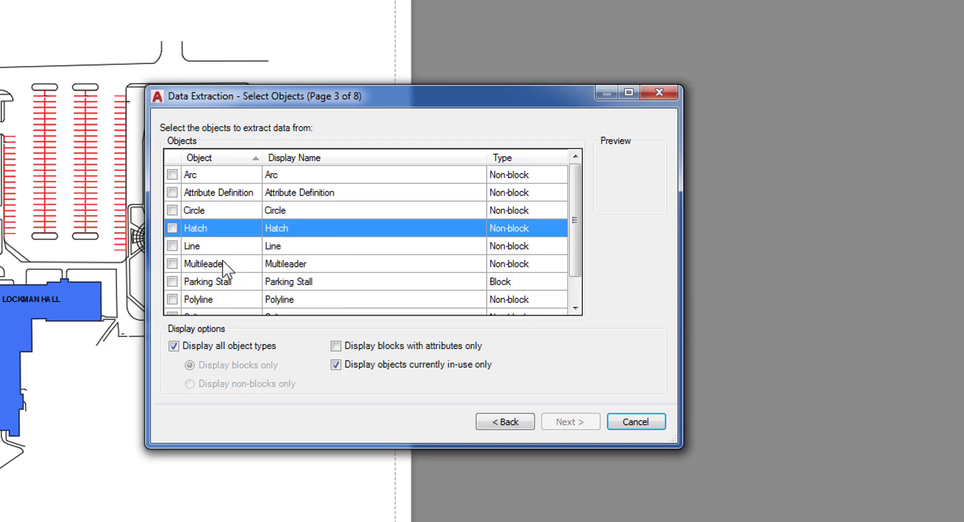
left_click(172, 281)
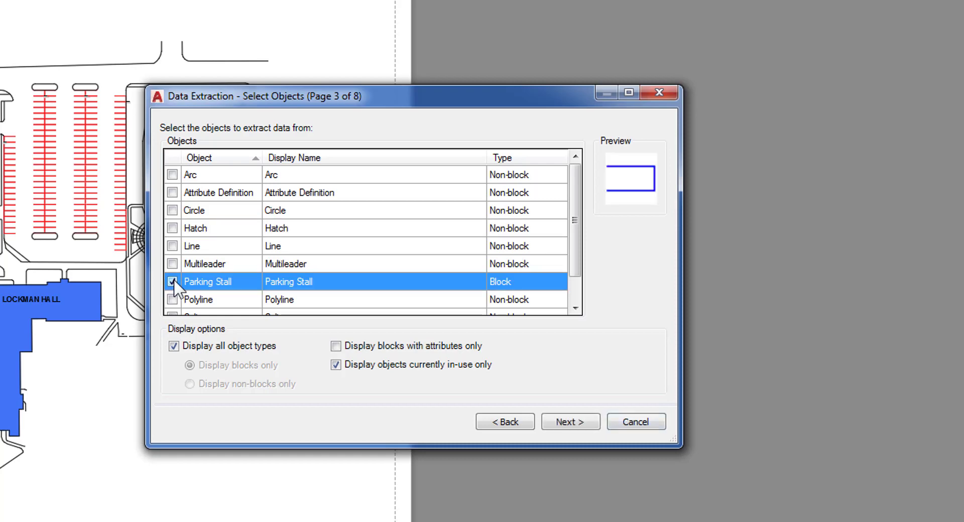
left_click(571, 423)
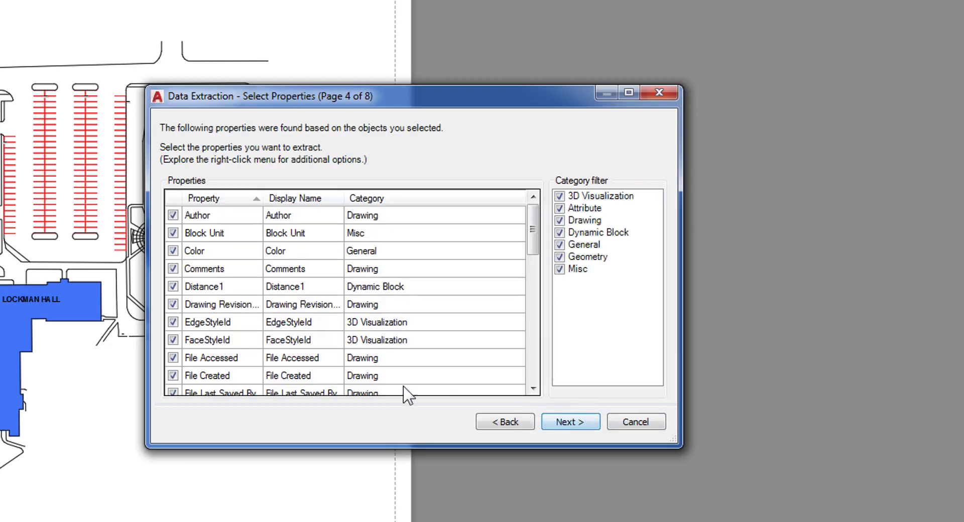
- Restrict the extracted properties to the SPACECOUNT attribute alone
right_click(199, 275)
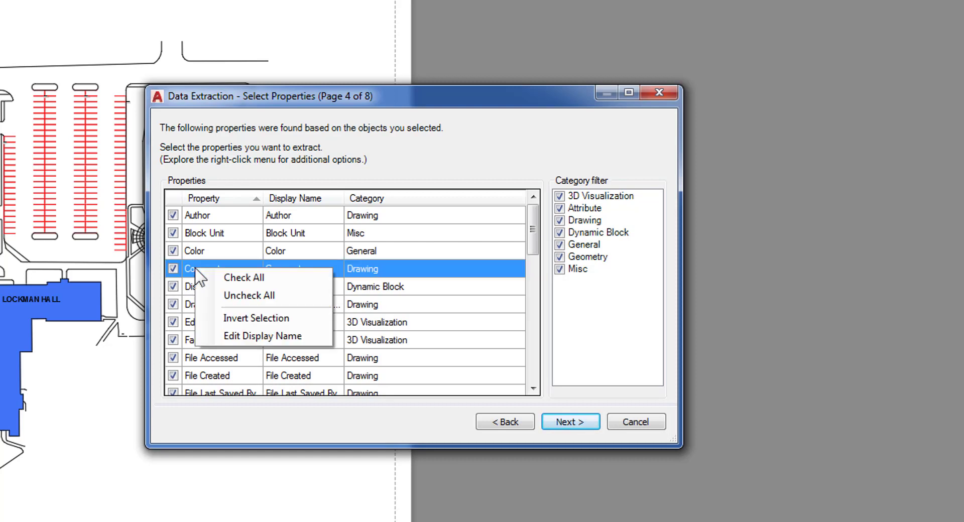
left_click(243, 297)
left_click_drag(533, 251, 540, 376)
left_click(173, 286)
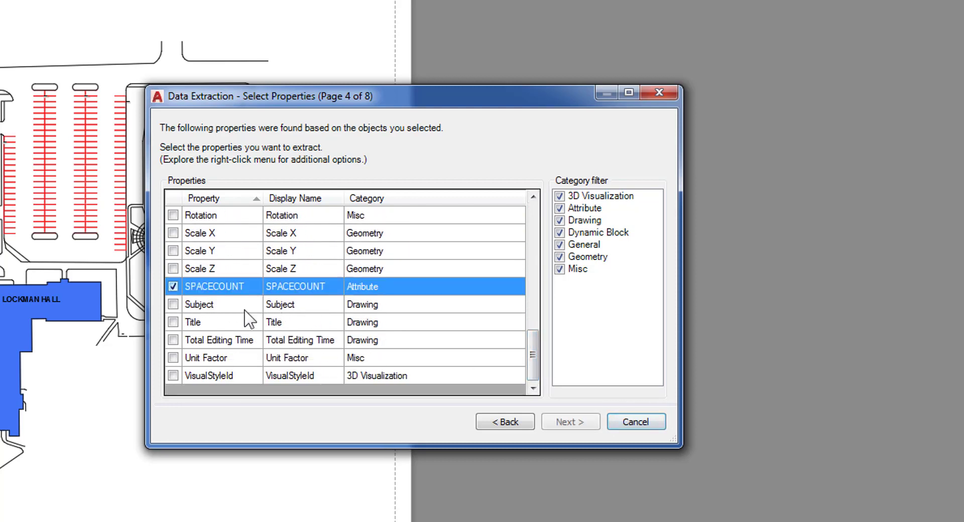
left_click(576, 424)
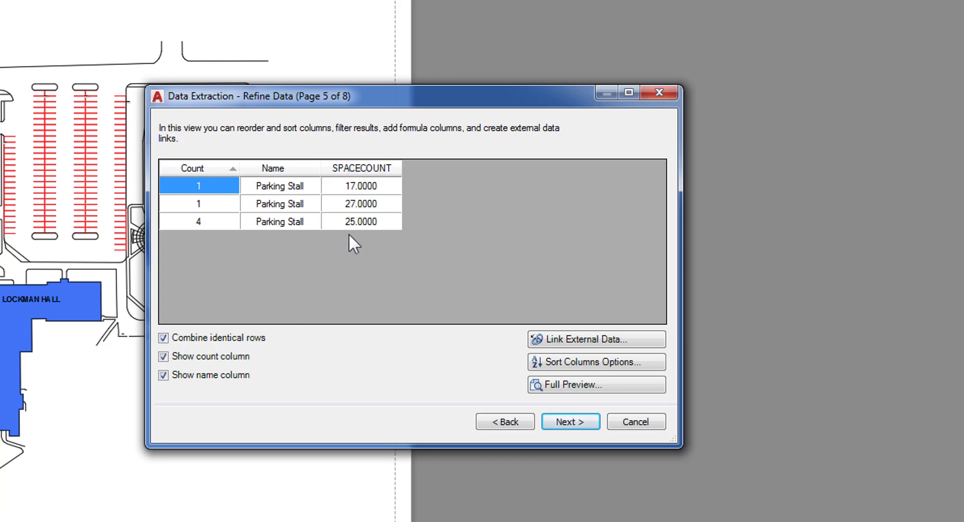
- Turn off Combine identical rows so six Parking Stall rows list separately, keeping the count column
left_click(164, 338)
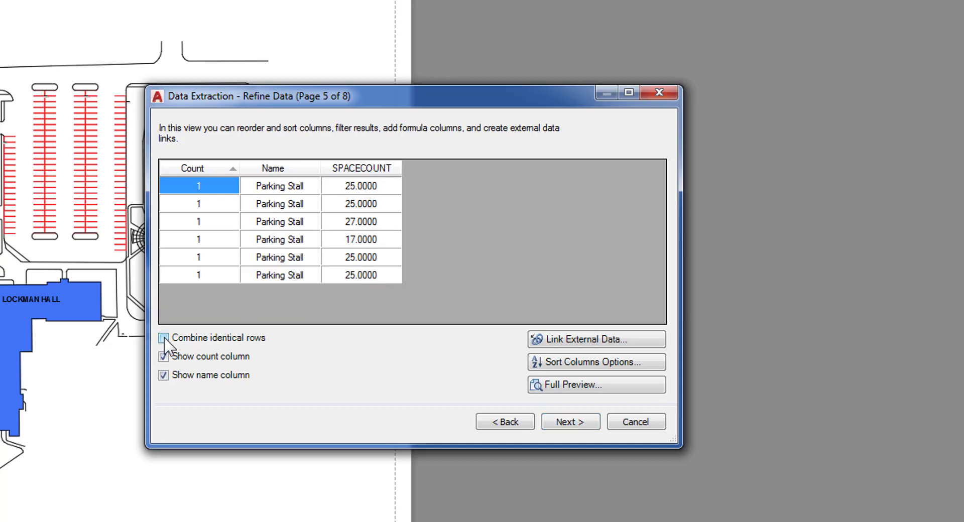
left_click(164, 339)
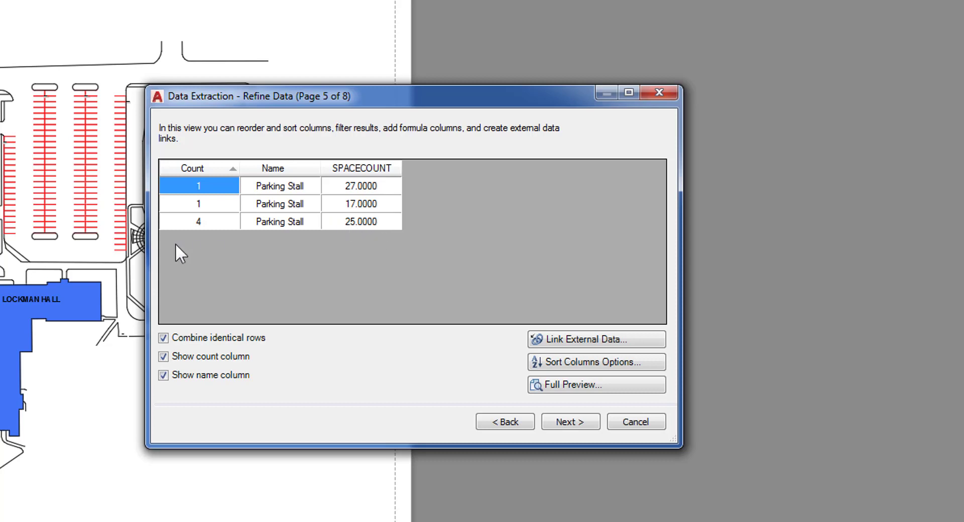
left_click(164, 338)
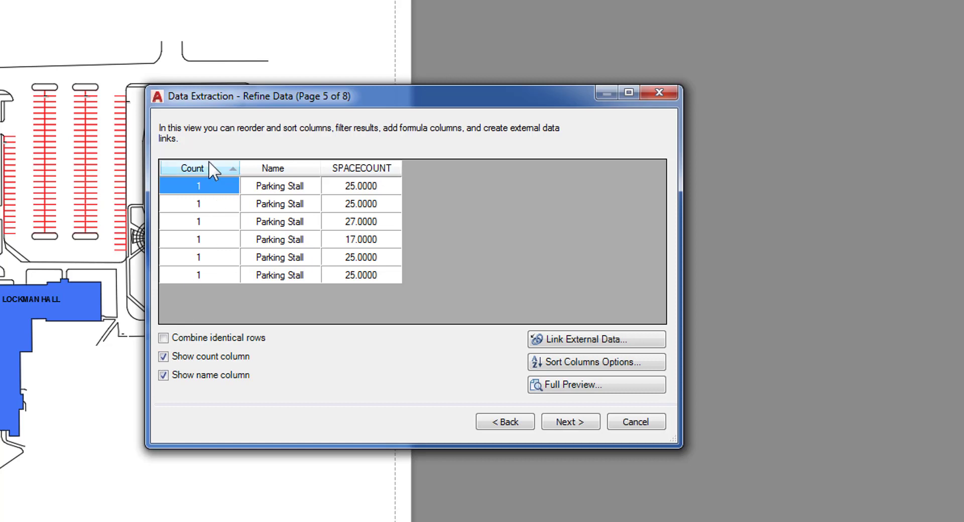
left_click(163, 357)
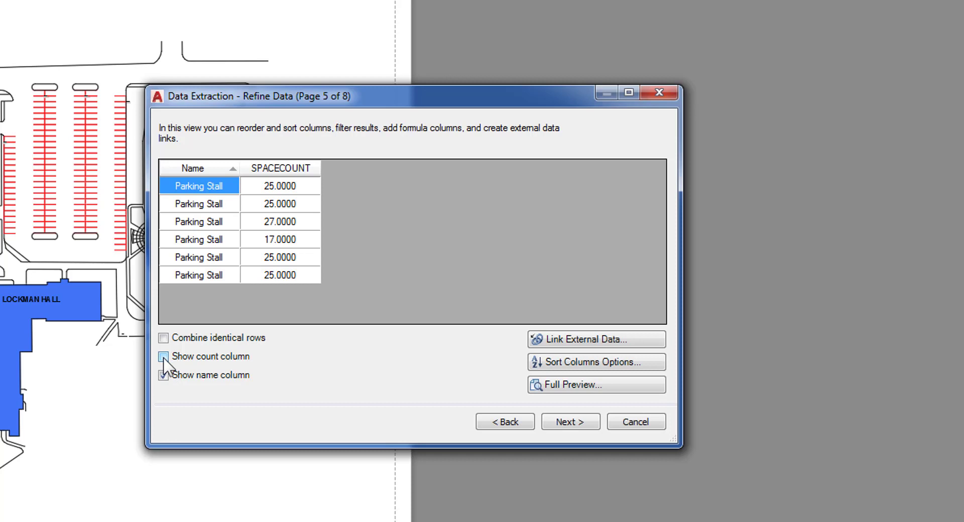
left_click(164, 357)
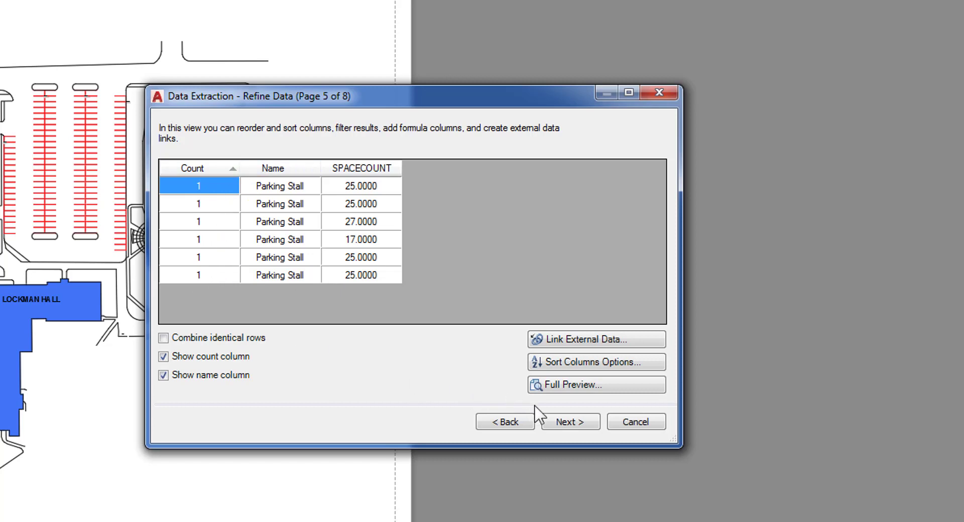
- Output the extraction as a drawing table in the Standard table style and finish the wizard
left_click(577, 428)
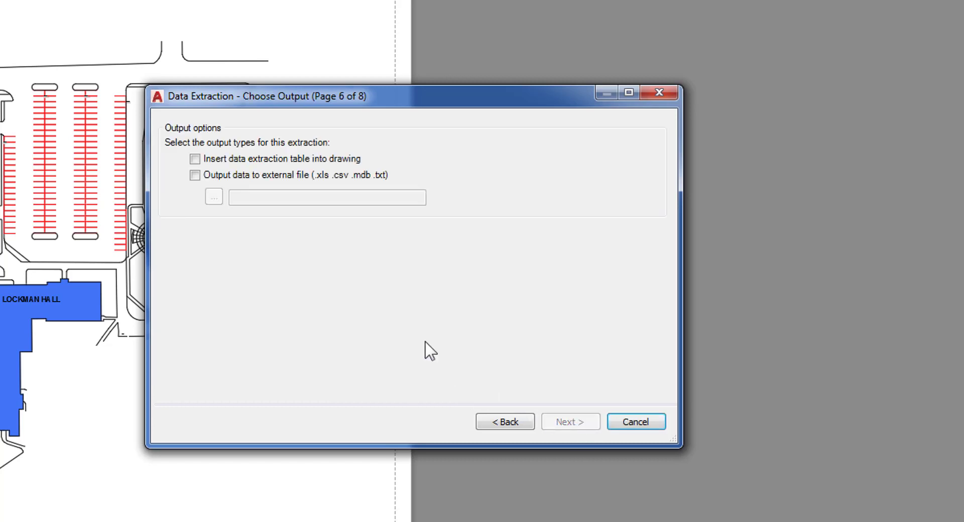
left_click(195, 159)
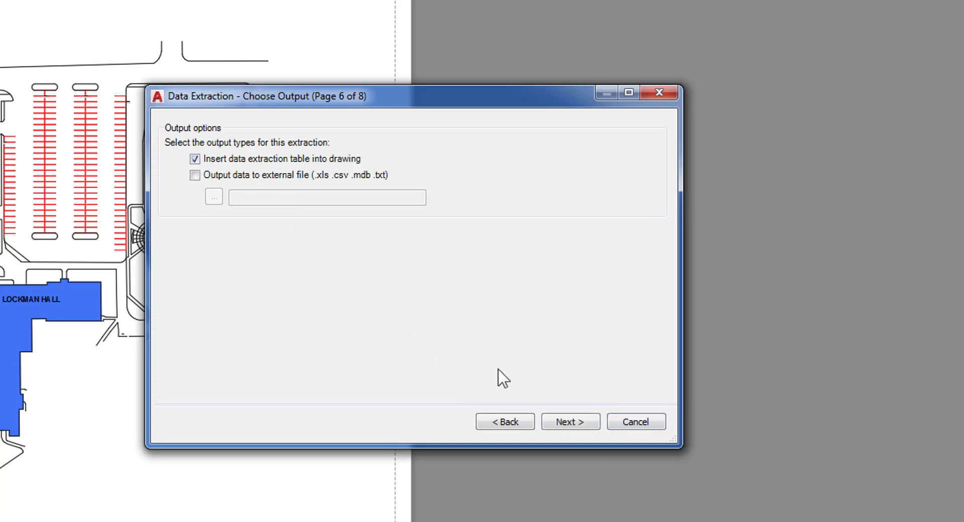
left_click(573, 423)
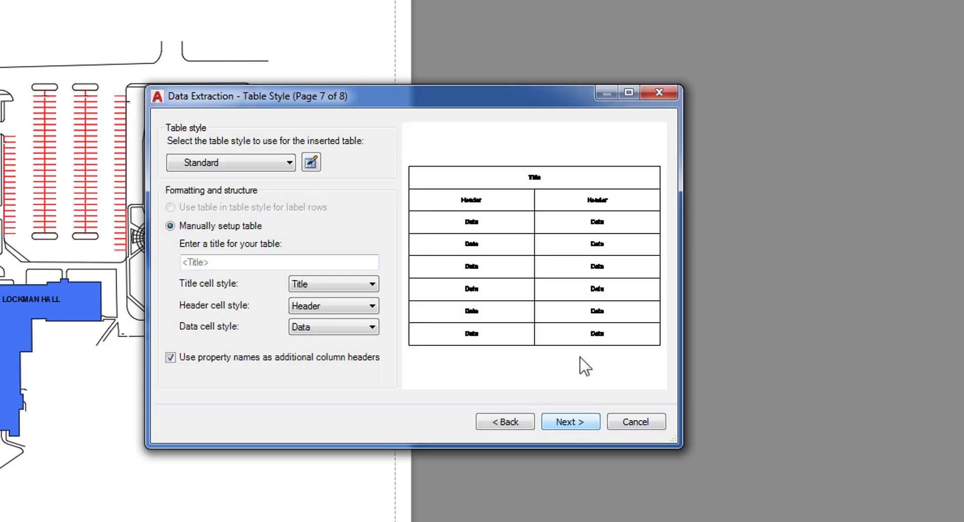
left_click(582, 424)
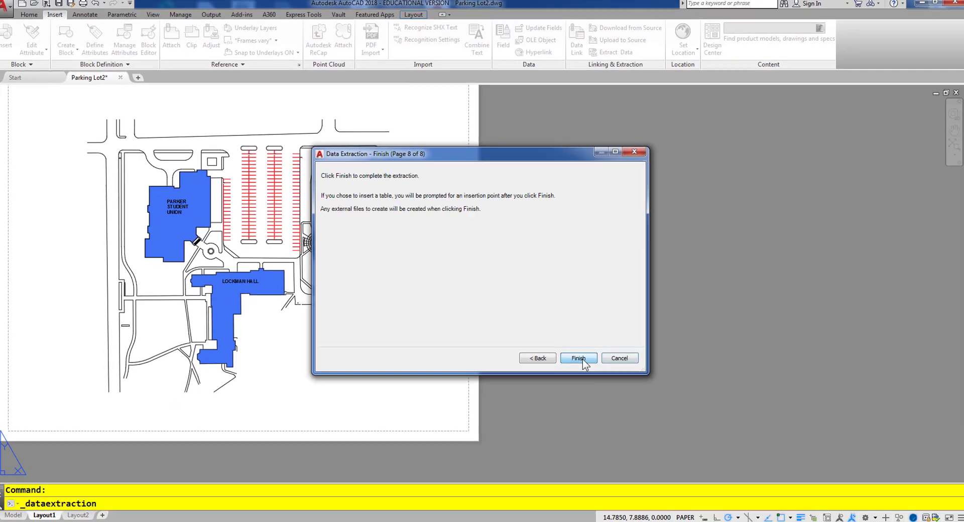
left_click(577, 425)
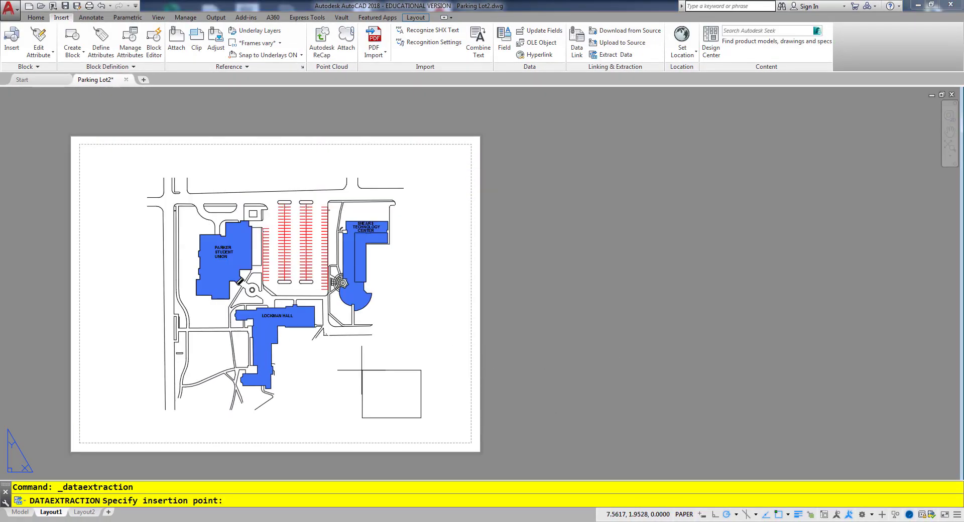
- Place the SPACECOUNT table at the lower right of Layout1 beside Lockman Hall
left_click(337, 360)
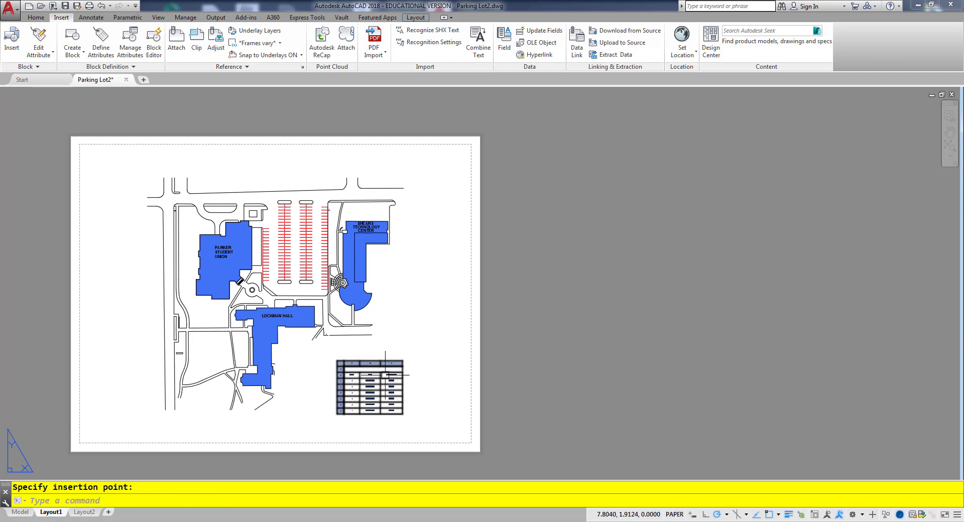
scroll(330, 389, "up", 5)
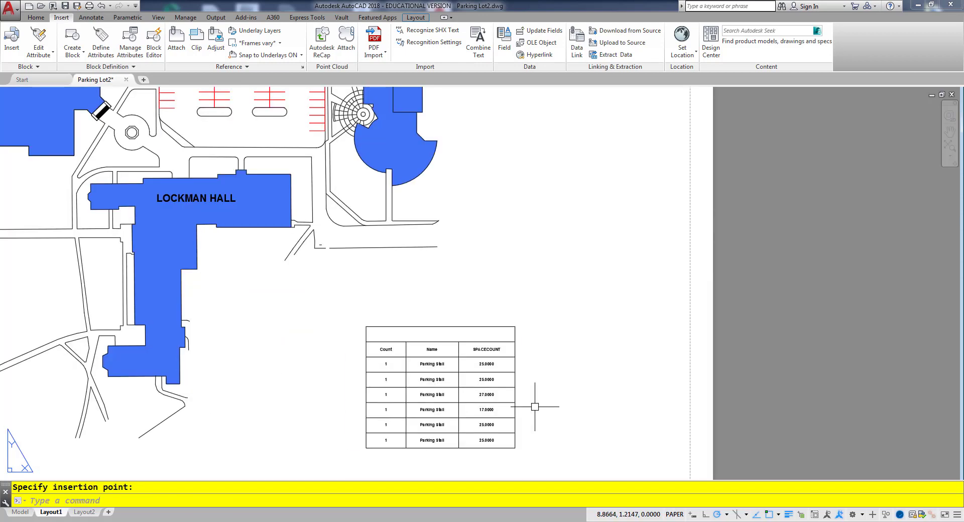
scroll(536, 407, "up", 2)
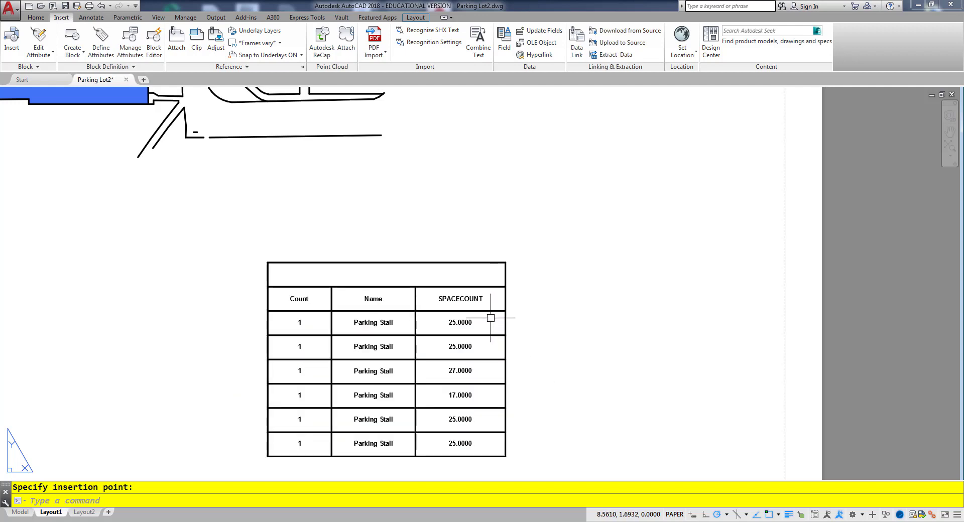
left_click(452, 307)
scroll(491, 322, "down", 2)
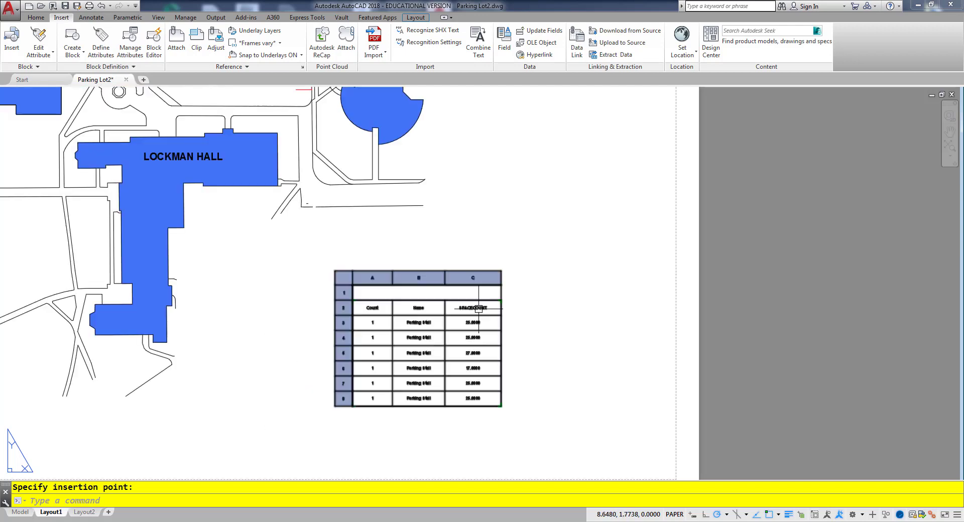
left_click(504, 326)
left_click(505, 326)
left_click(527, 301)
right_click(531, 296)
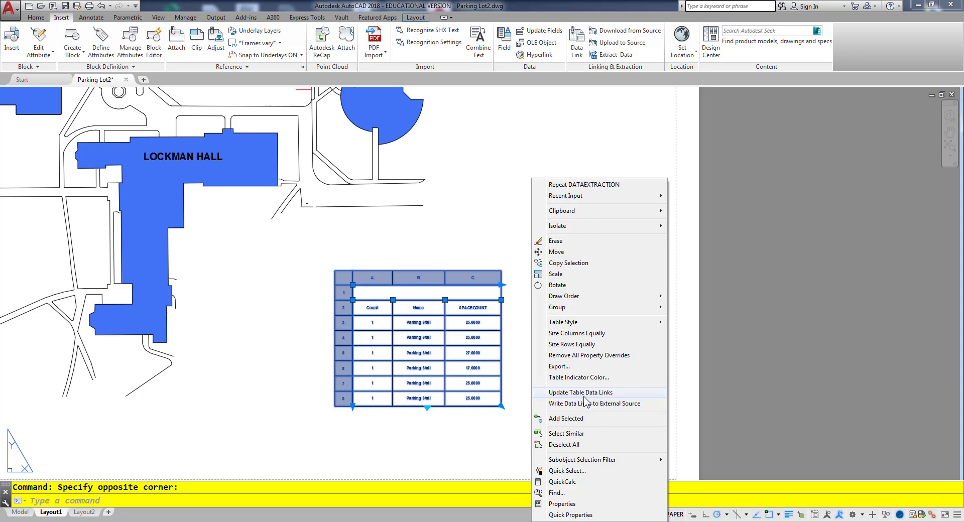
key("Escape")
key("Escape")
- Undo the layout zoom, then work in model space inside the maximized viewport
middle_click_drag(271, 201, 313, 279)
key("ctrl+z")
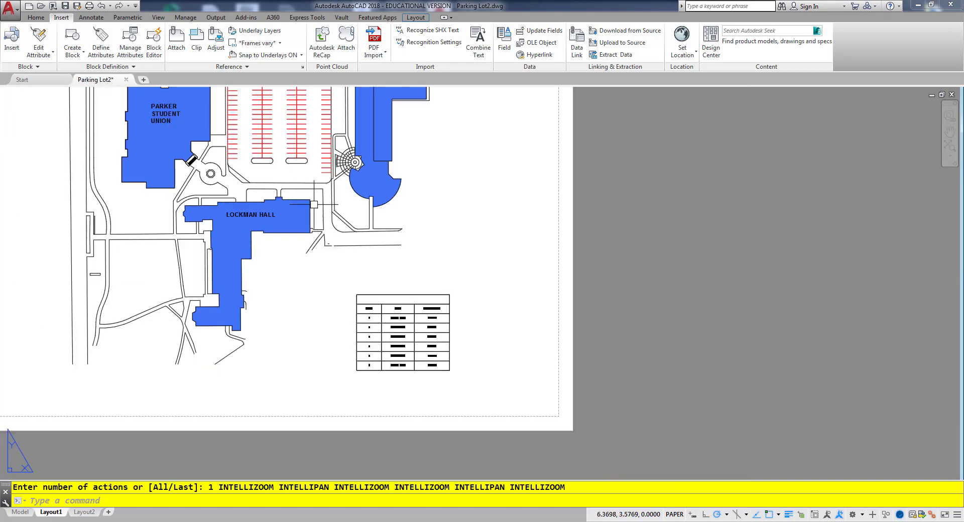
middle_click_drag(302, 176, 311, 251)
double_click(312, 252)
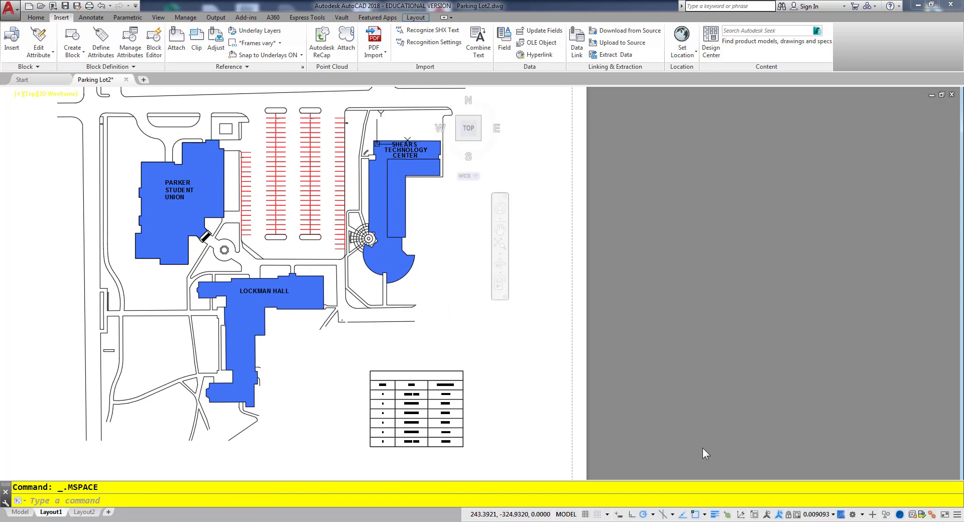
left_click(796, 515)
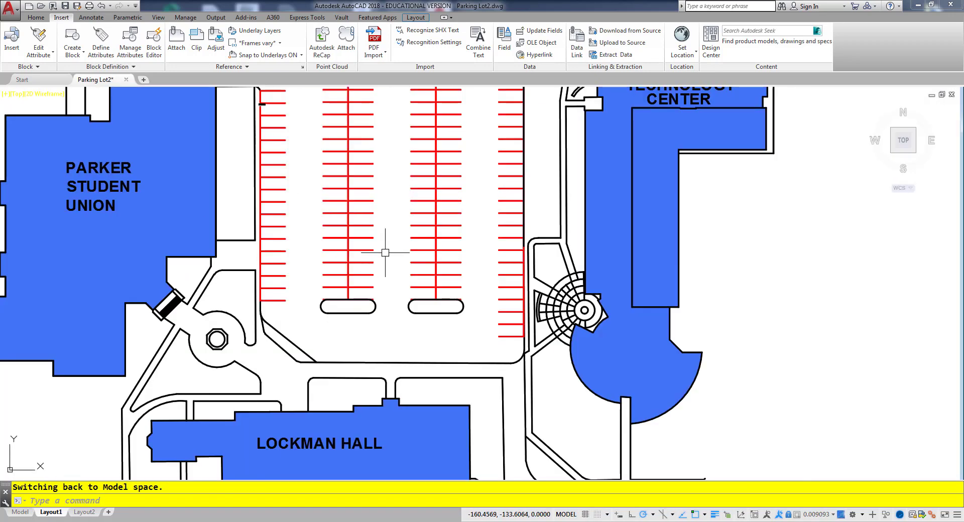
- Grip-edit the middle Parking Stall array to shorten it
left_click(385, 253)
left_click(352, 255)
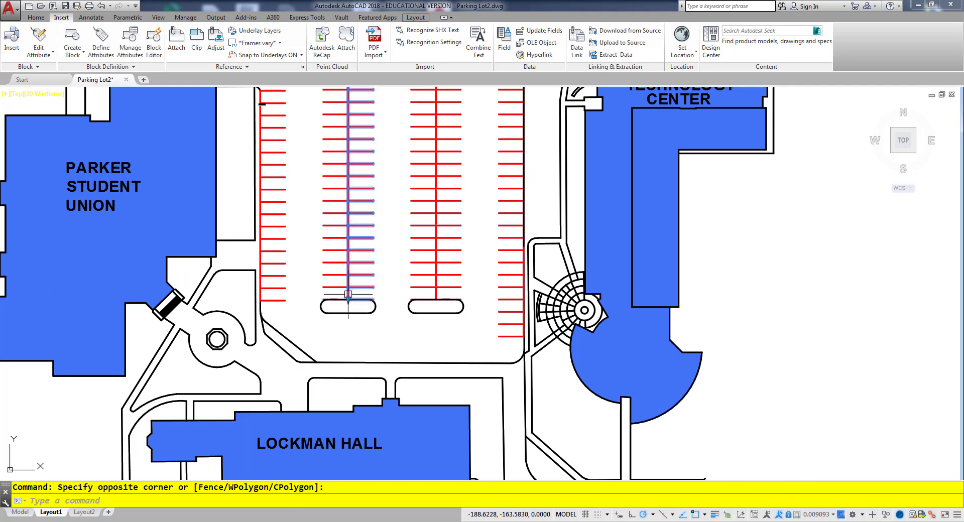
left_click(348, 300)
left_click(348, 176)
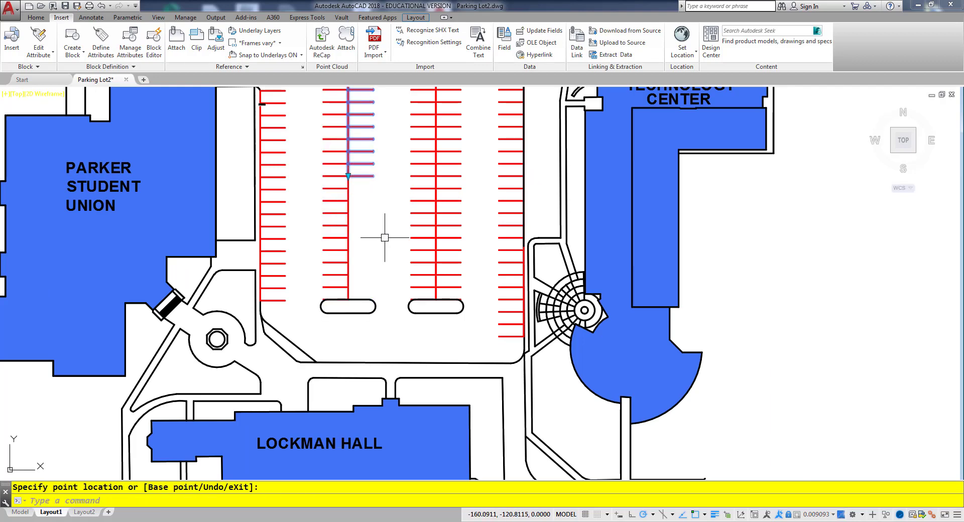
key("Escape")
- Shorten the right-middle and left stall arrays by their end grips, then clear the selection
left_click(436, 271)
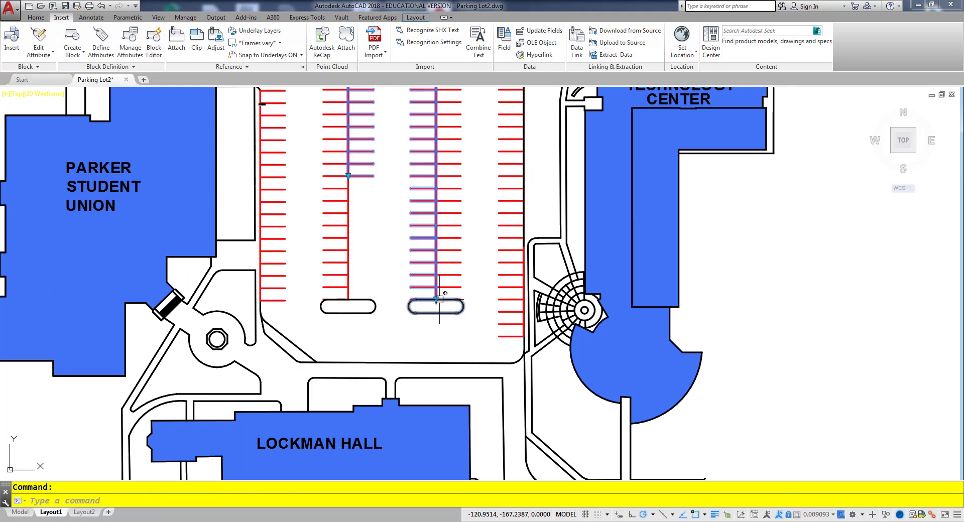
left_click(436, 300)
left_click(436, 237)
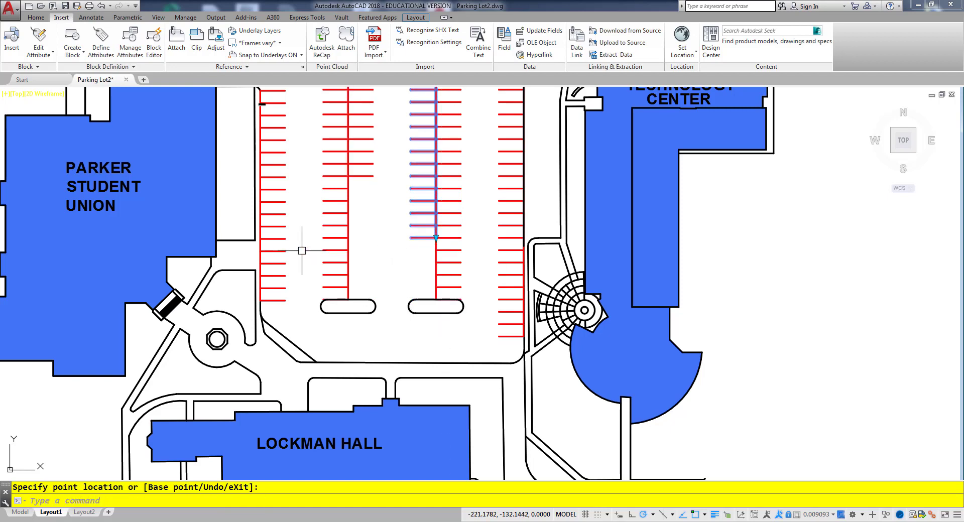
left_click(298, 245)
left_click(277, 267)
left_click(260, 300)
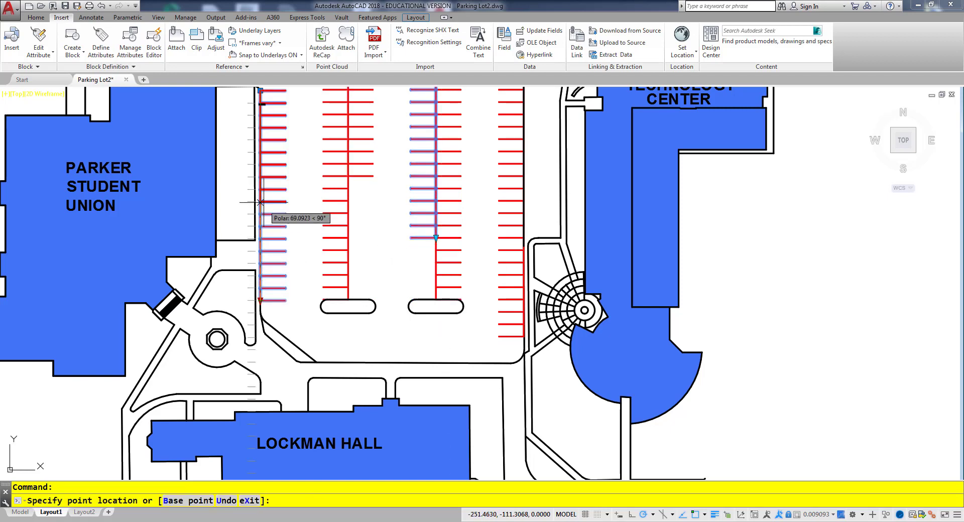
left_click(267, 195)
key("Escape")
key("Escape")
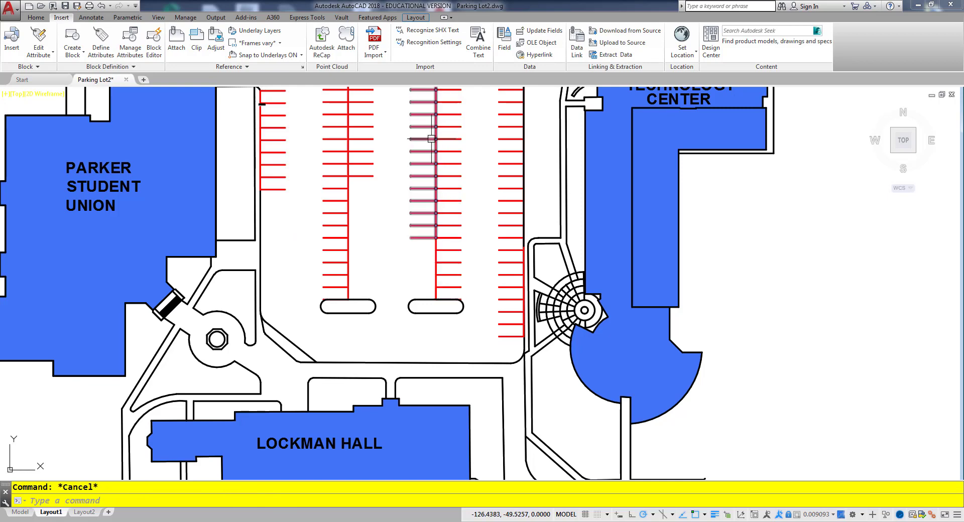
- Insert a Parking Stall block below the right-hand island, keeping SPACECOUNT at 1.0000
type("i")
key("Return")
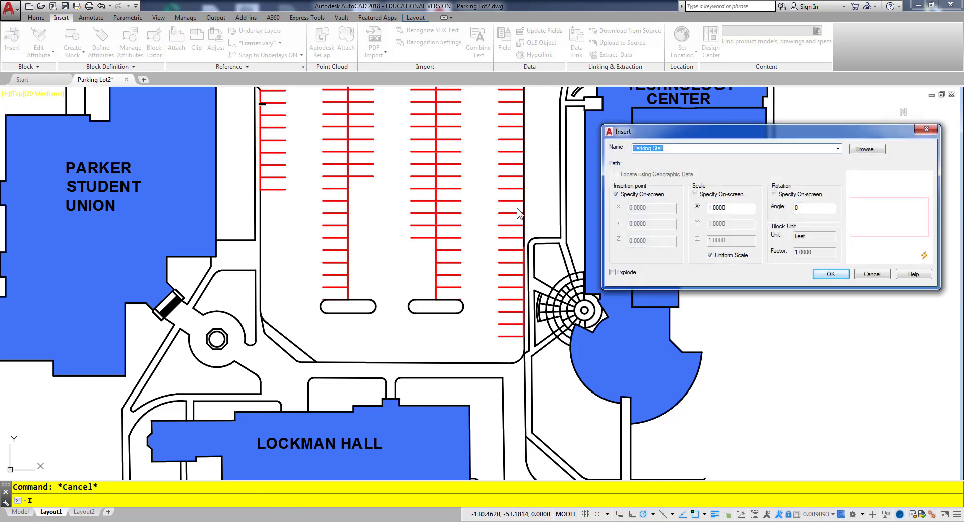
left_click(826, 274)
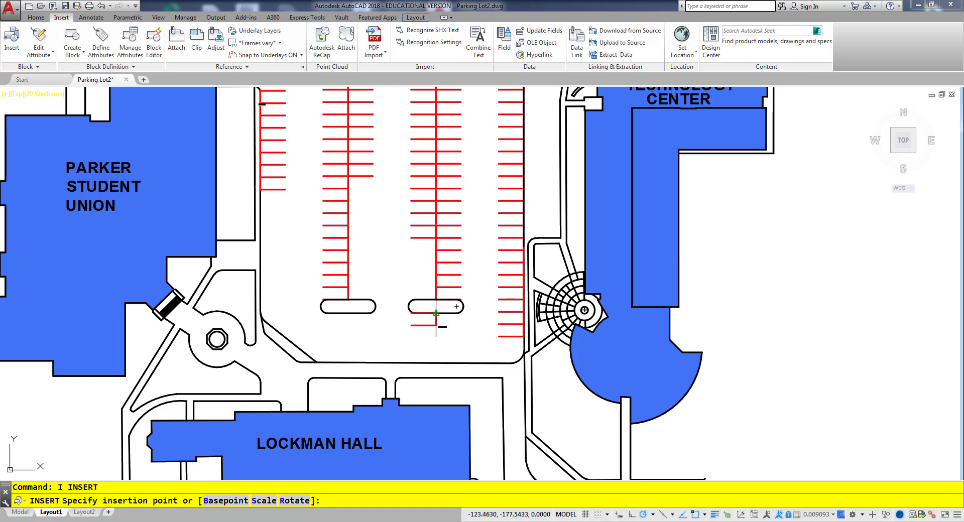
left_click(436, 313)
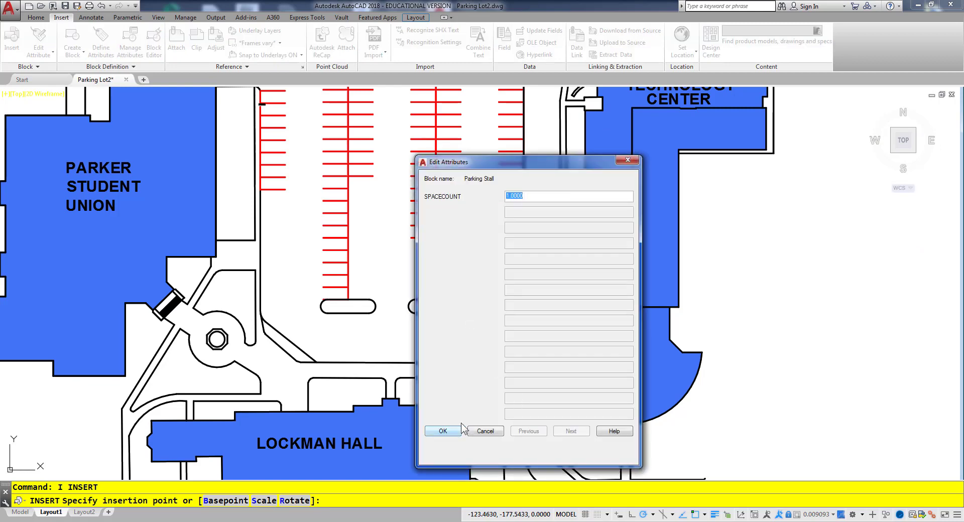
left_click(443, 432)
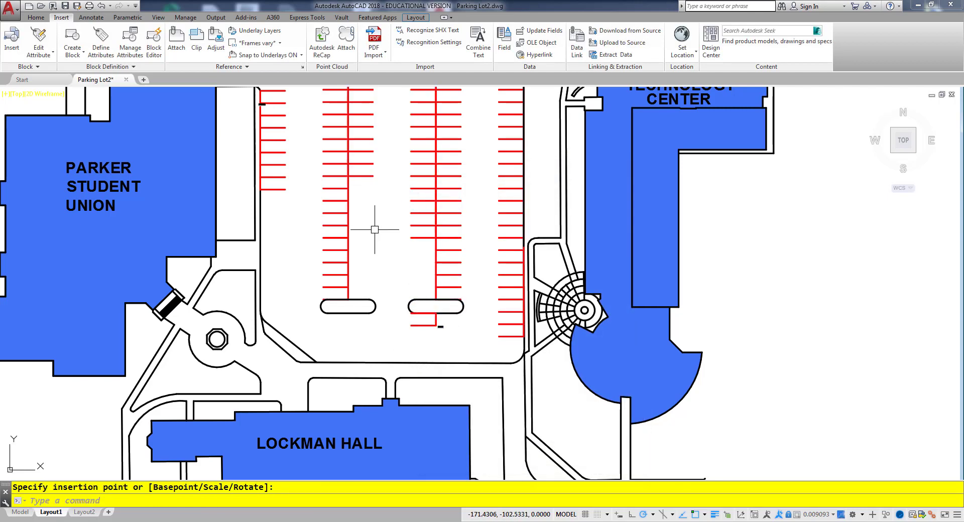
left_click(464, 142)
scroll(484, 279, "up", 3)
middle_click_drag(430, 101, 444, 302)
scroll(445, 232, "up", 10)
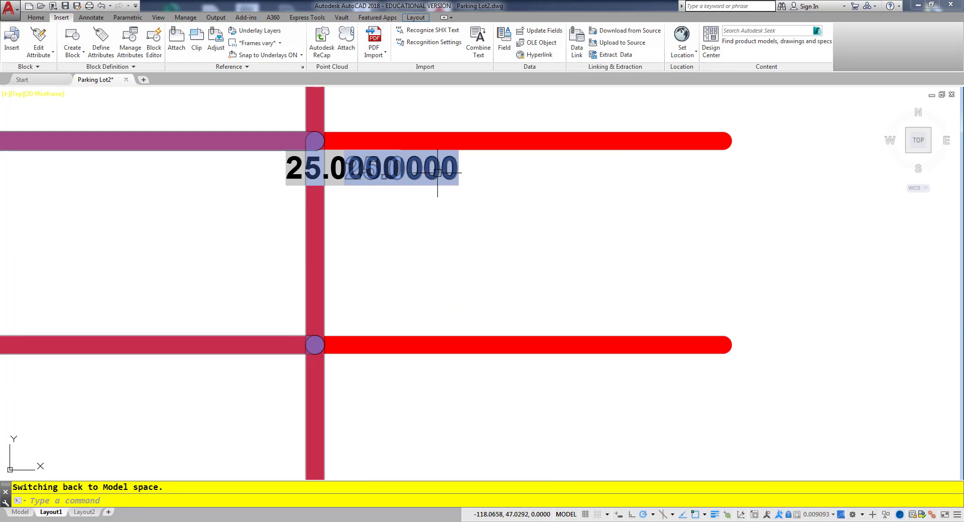
scroll(454, 366, "down", 8)
middle_click_drag(455, 366, 431, 267)
scroll(431, 267, "down", 5)
scroll(376, 337, "down", 3)
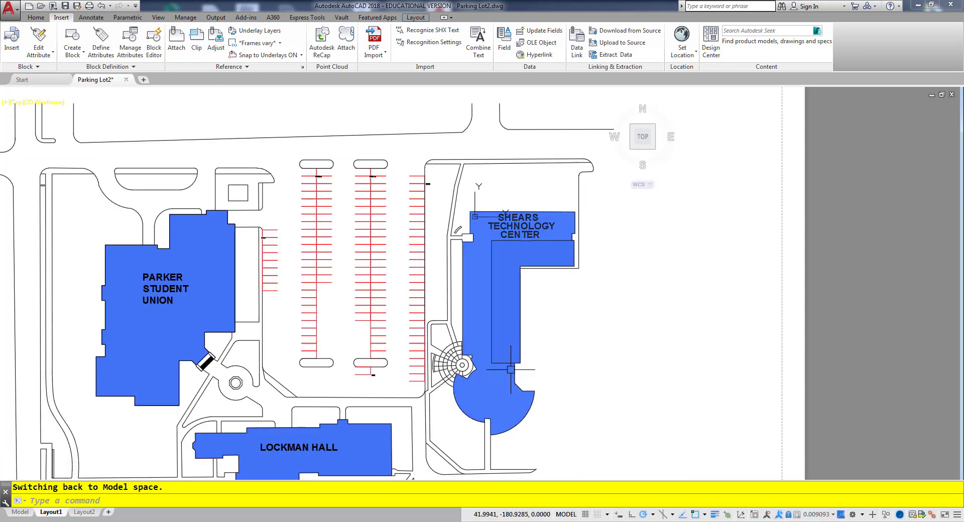
middle_click_drag(653, 452, 648, 315)
- Return to paper space and update the SpaceCount table's data links to show seven Parking Stall rows
double_click(706, 395)
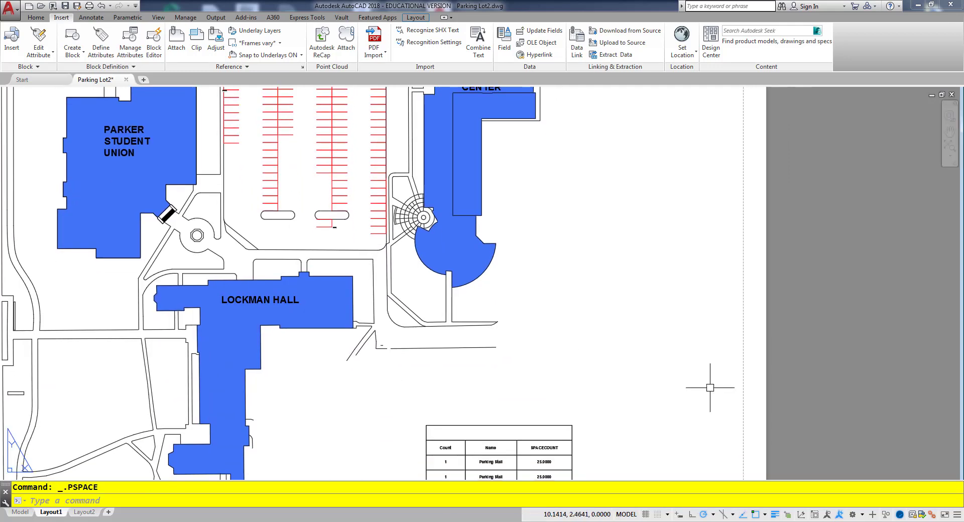
scroll(592, 413, "up", 4)
left_click(548, 322)
left_click(522, 335)
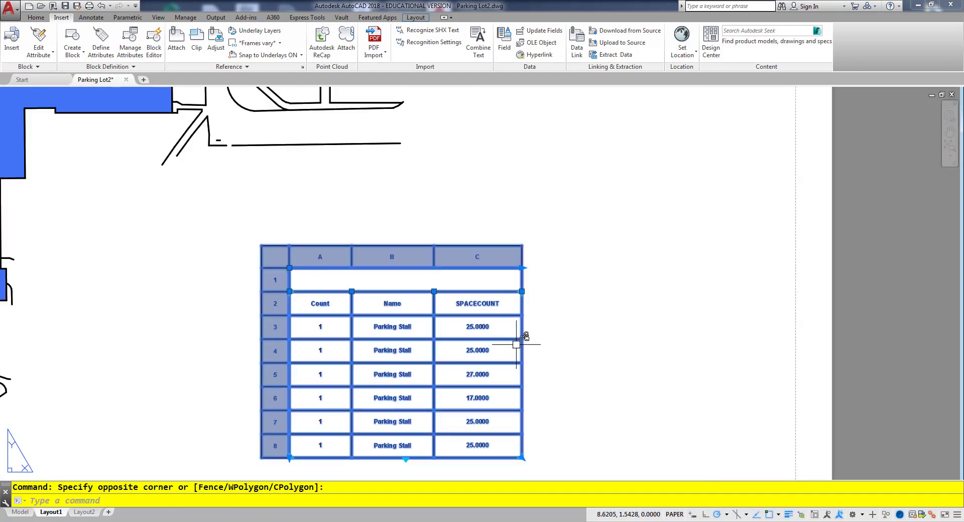
right_click(518, 335)
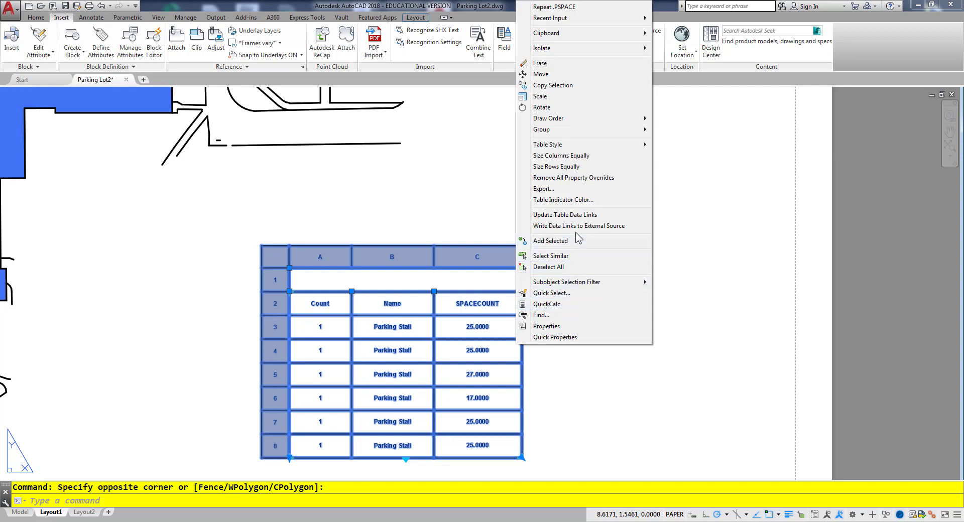
left_click(577, 215)
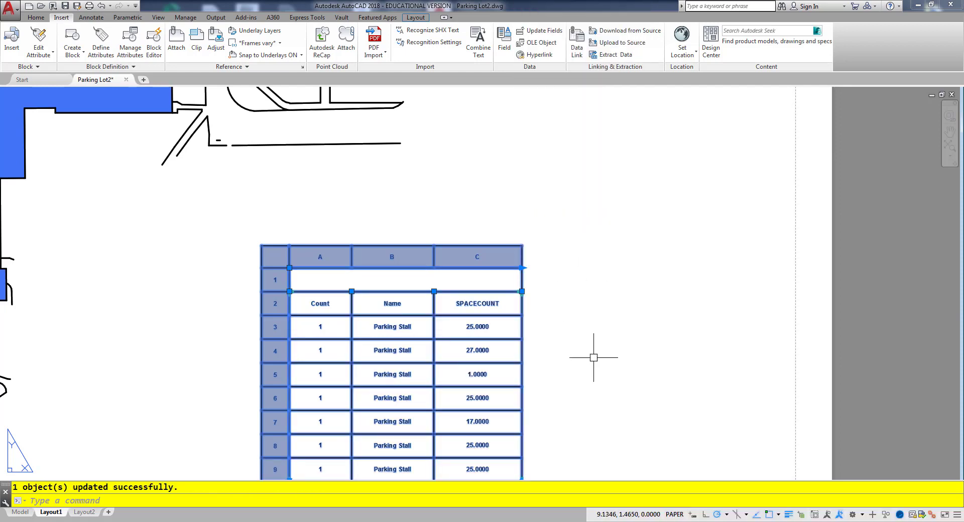
middle_click_drag(598, 375, 618, 314)
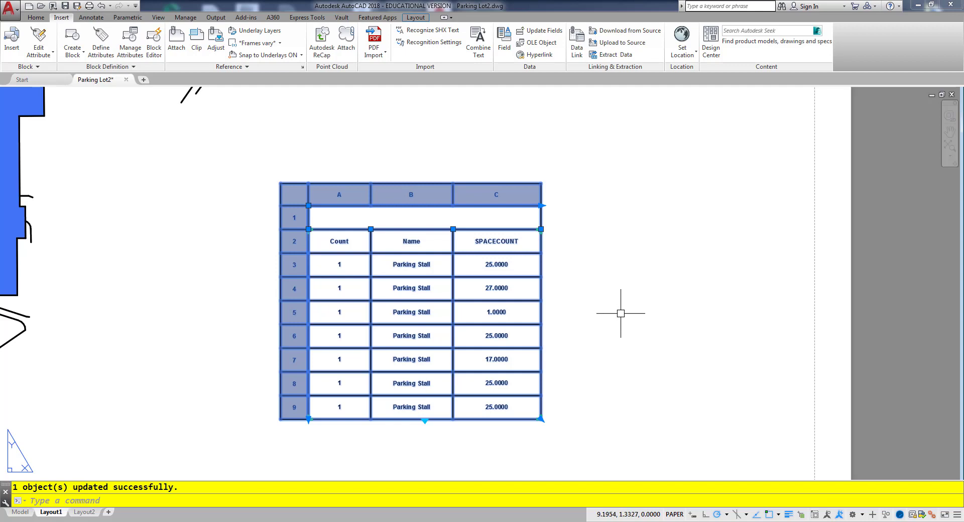
scroll(555, 336, "down", 4)
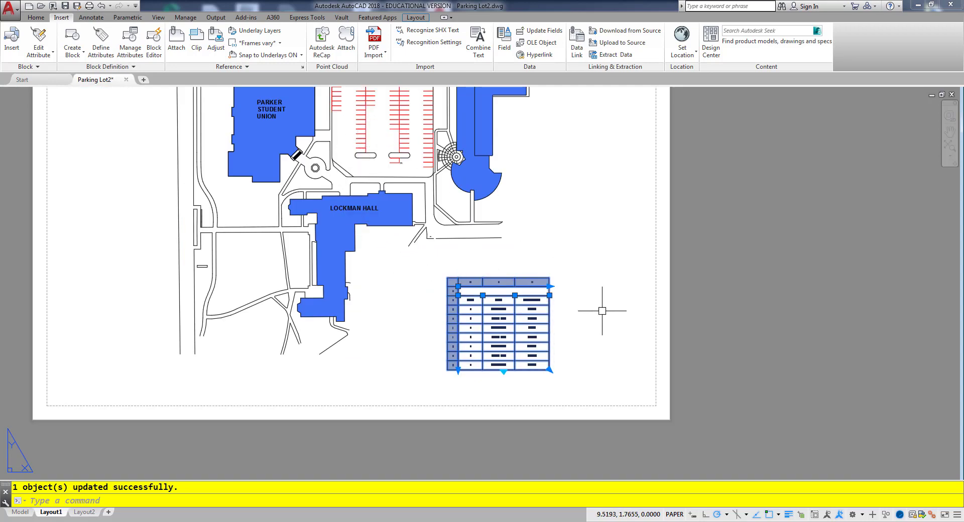
- Run REGENALL and update table data links so SPACECOUNT reads 25, 27, 1, 20, 8, 25, 15
scroll(600, 351, "up", 4)
type("reg")
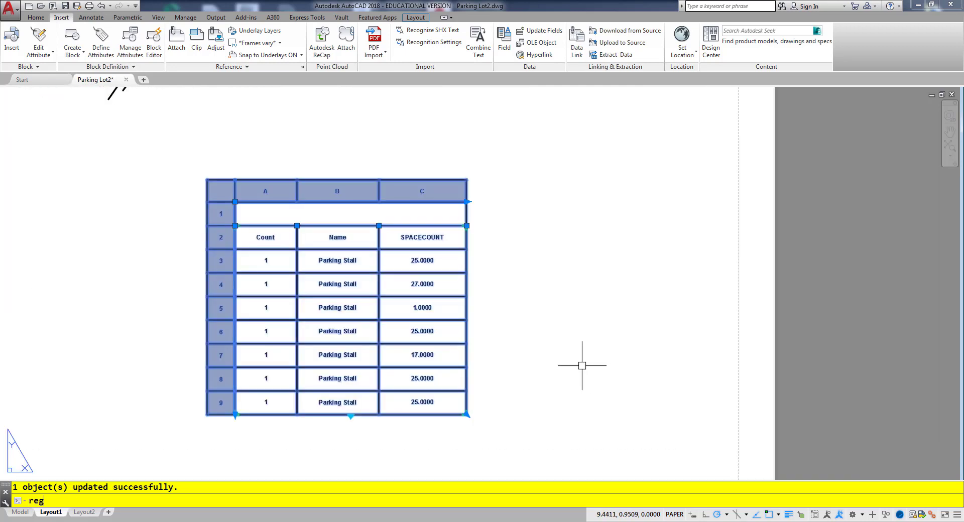
type("enall")
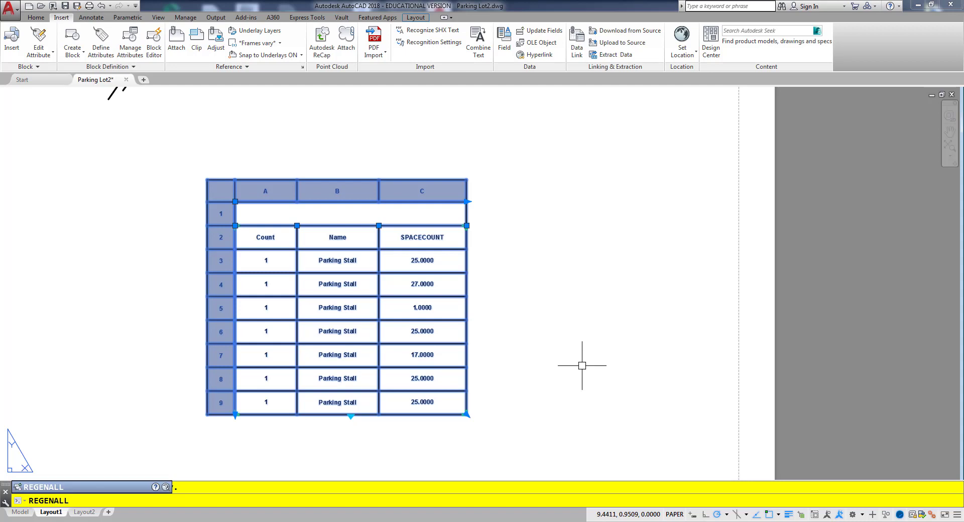
key("Return")
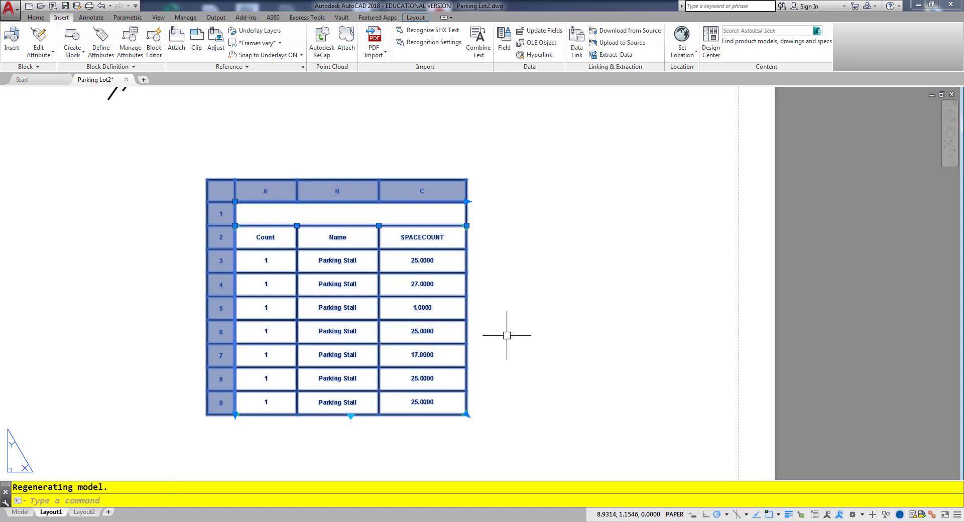
right_click(471, 339)
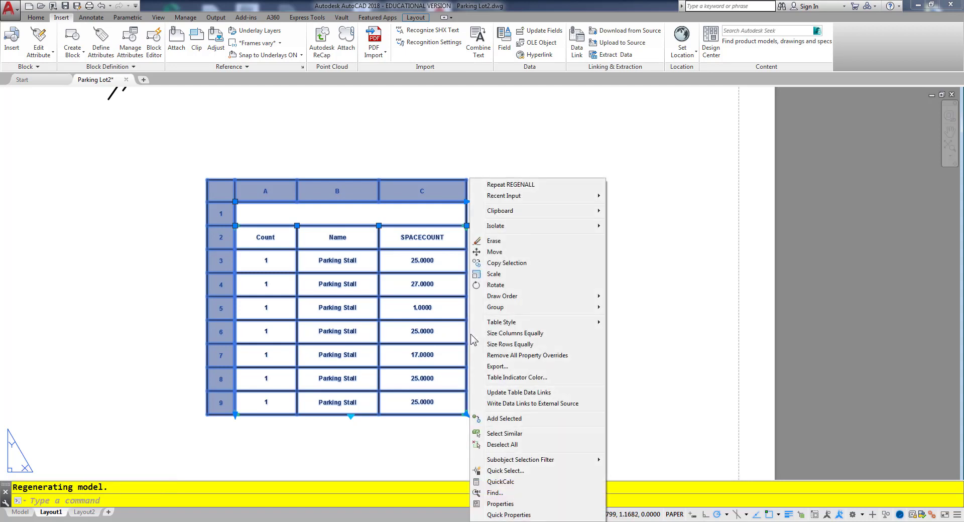
left_click(517, 393)
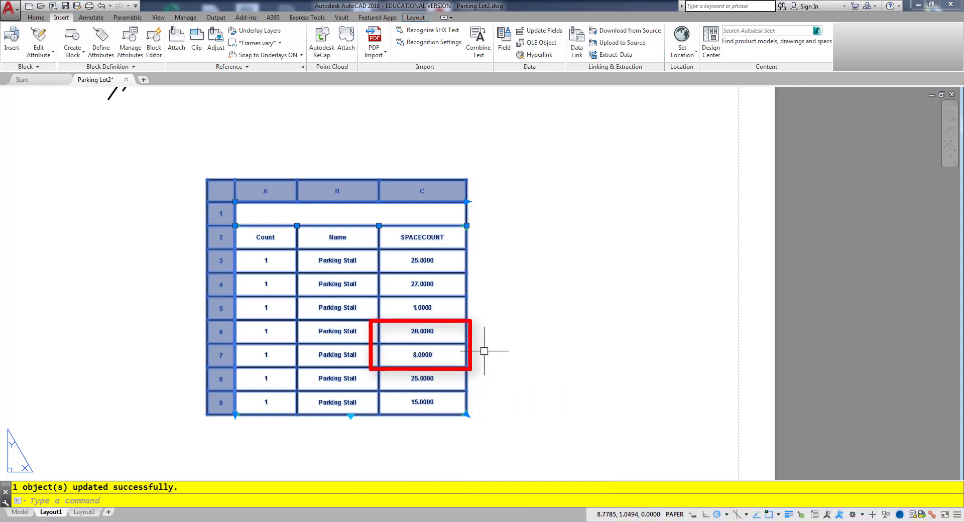
key("Escape")
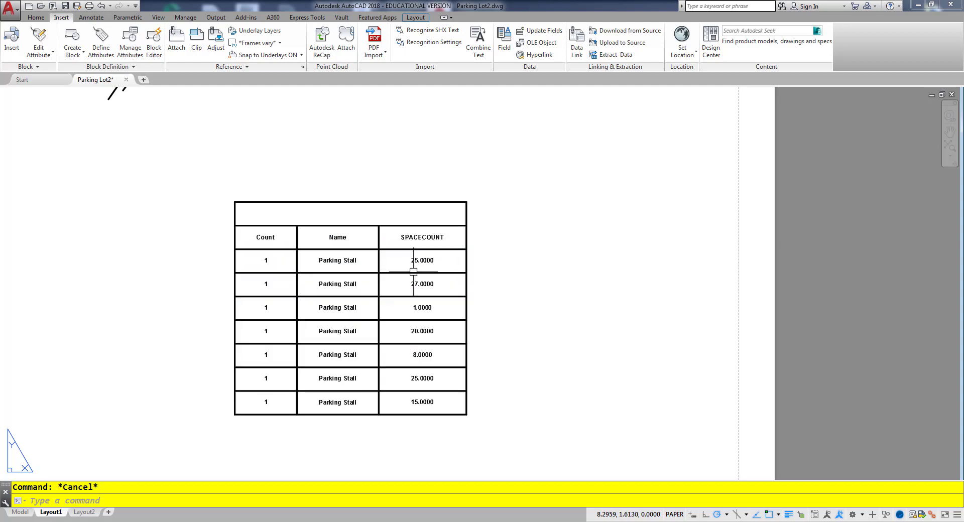
middle_click_drag(497, 420, 499, 419)
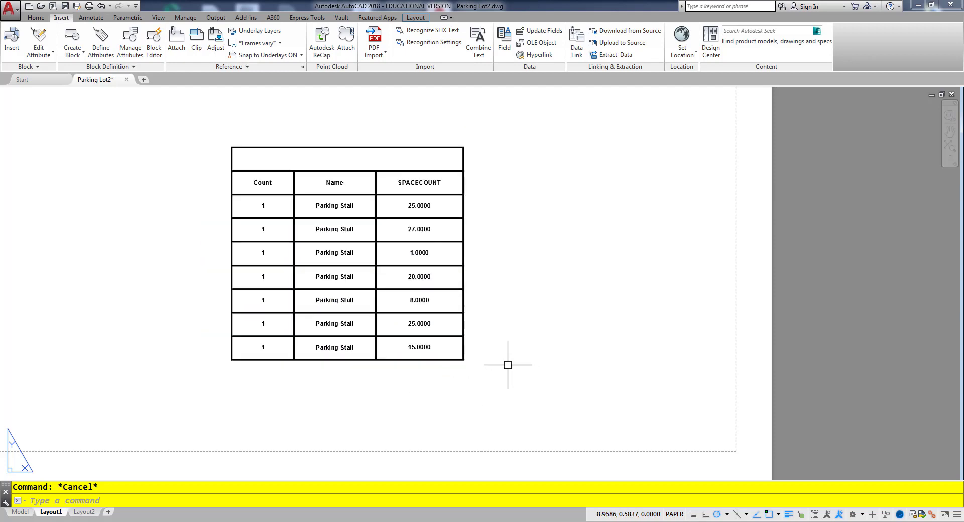
scroll(508, 365, "down", 2)
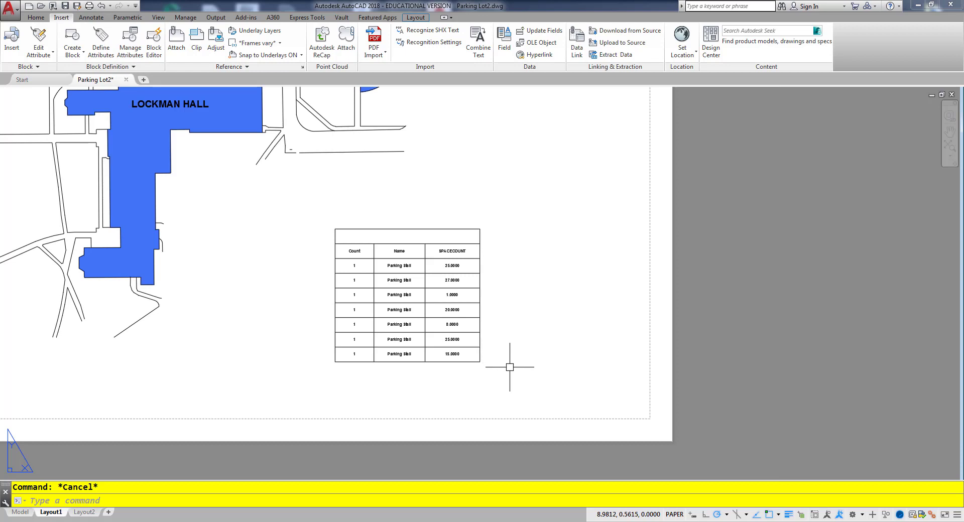